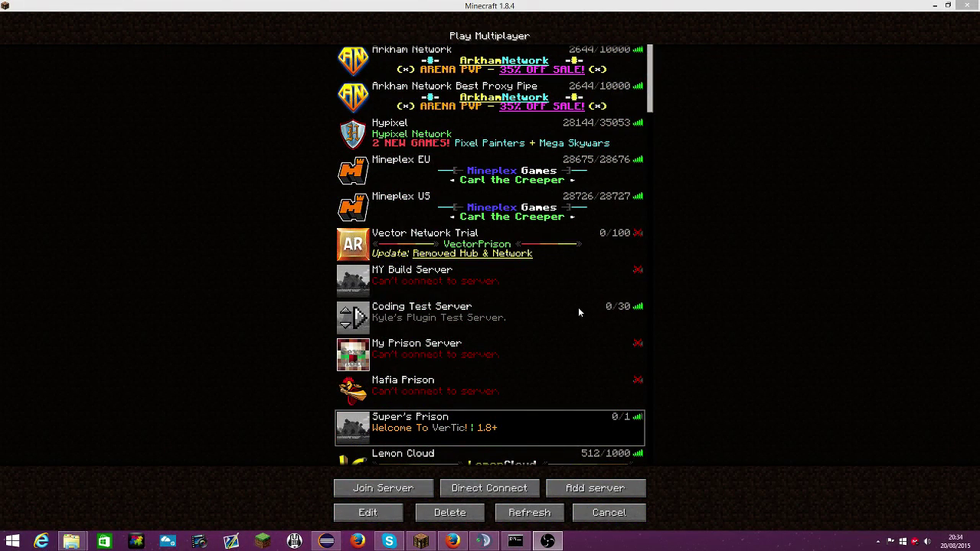
key(Up)
key(Up)
key(Up)
key(Up)
key(Up)
key(Up)
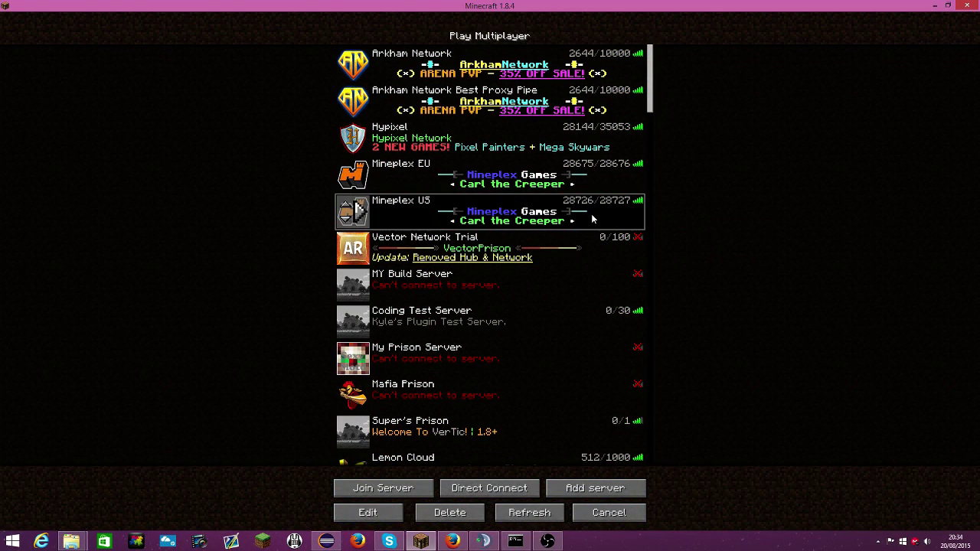
key(Up)
key(Up)
key(Up)
key(Up)
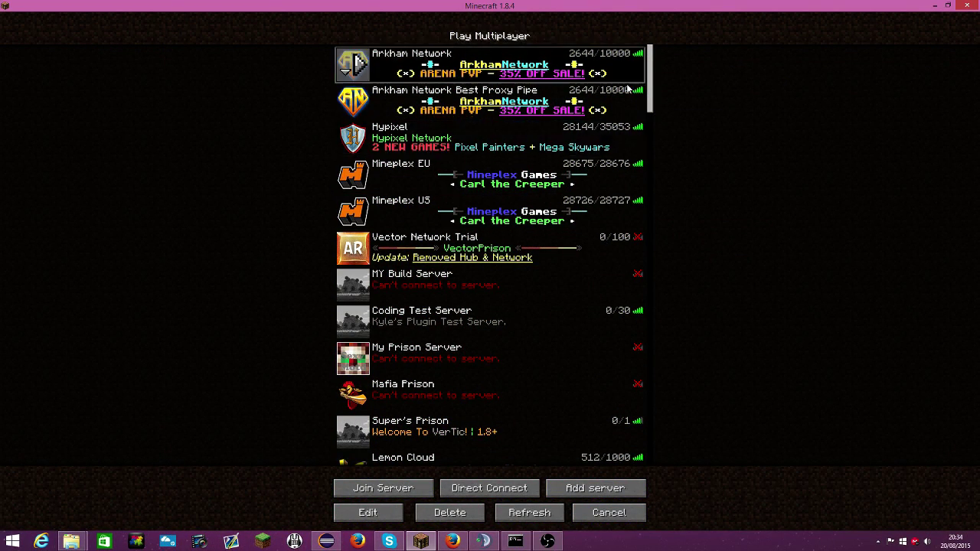
scroll(628, 89, down, 1)
scroll(589, 230, up, 1)
scroll(582, 405, down, 4)
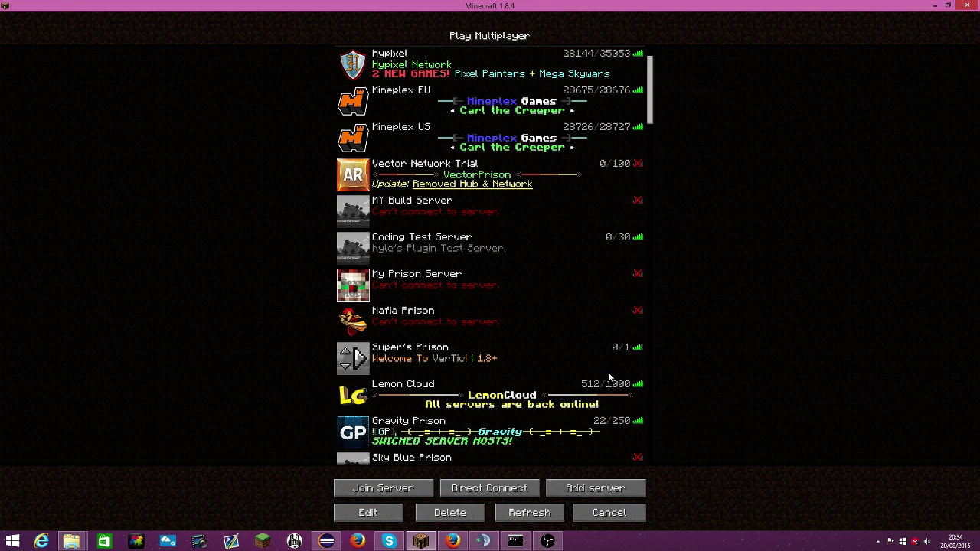
scroll(601, 392, up, 2)
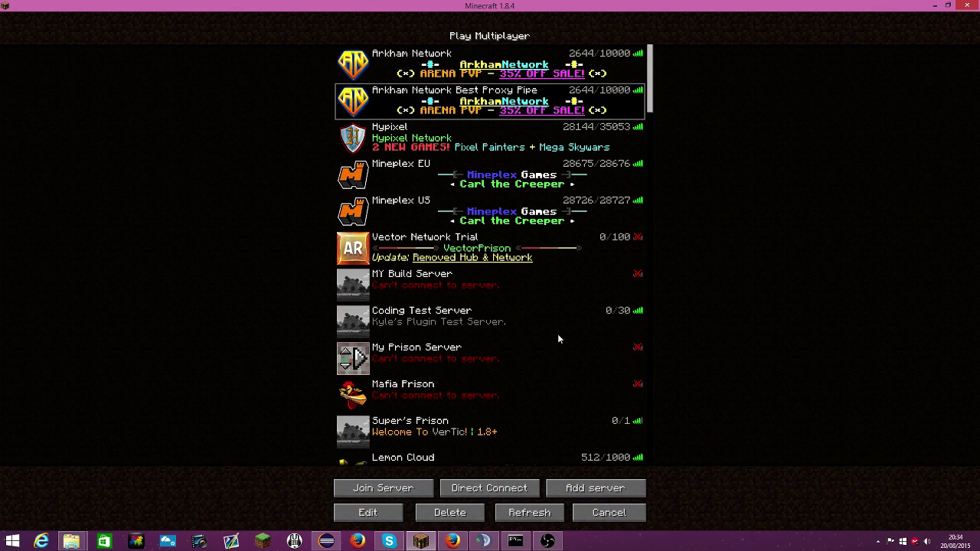
Maximize the Minecraft window, resume the paused game and walk forward in the spawn hall.
click(557, 335)
click(515, 542)
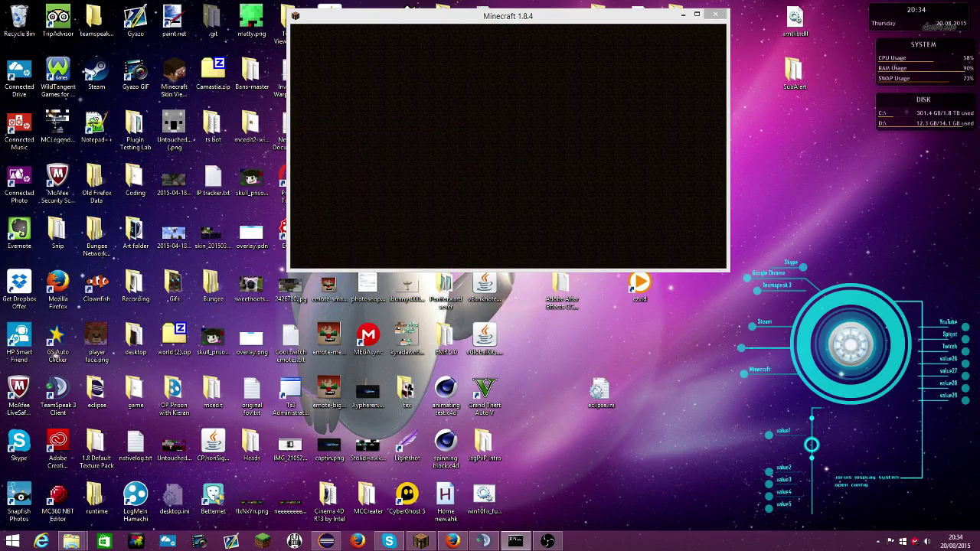
click(697, 16)
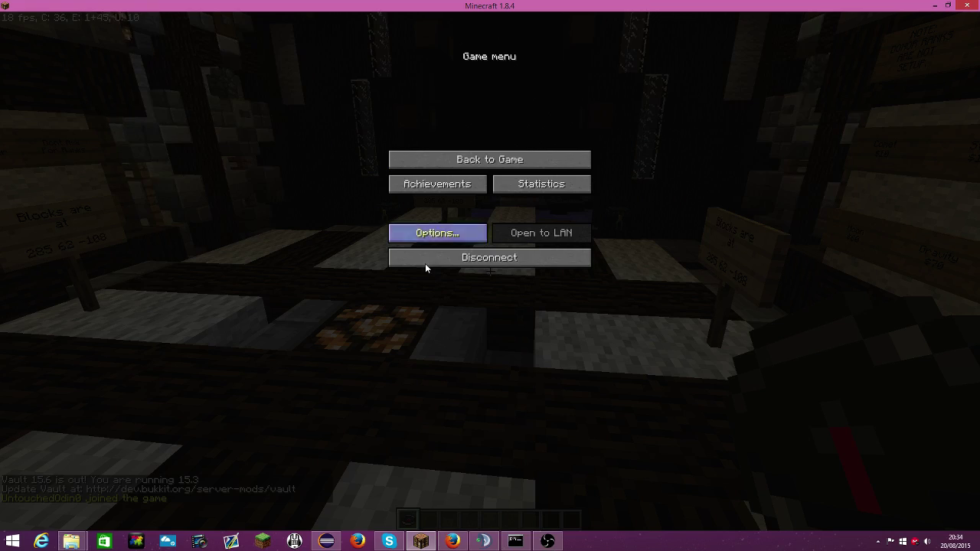
key(Escape)
key(w)
key(space)
scroll(490, 271, up, 1)
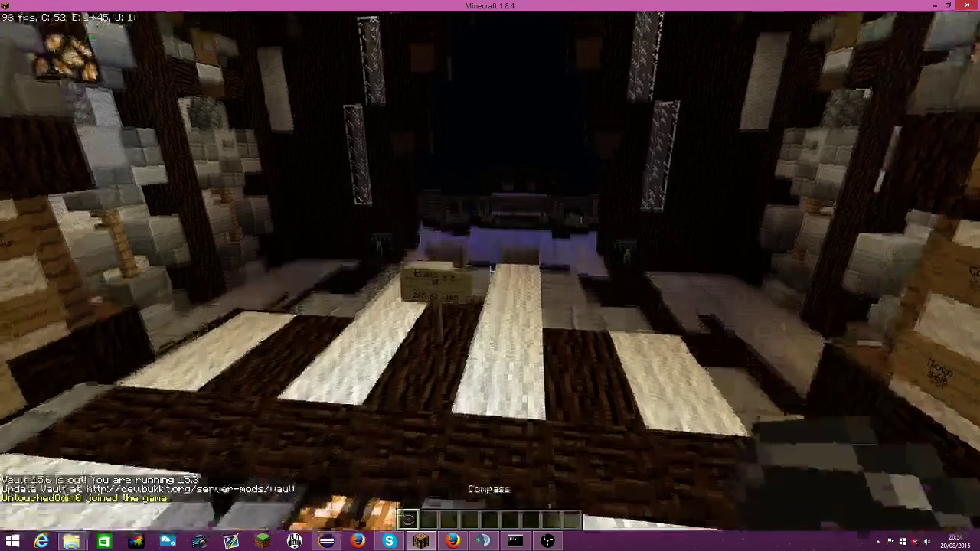
key(t)
key(alt+Tab)
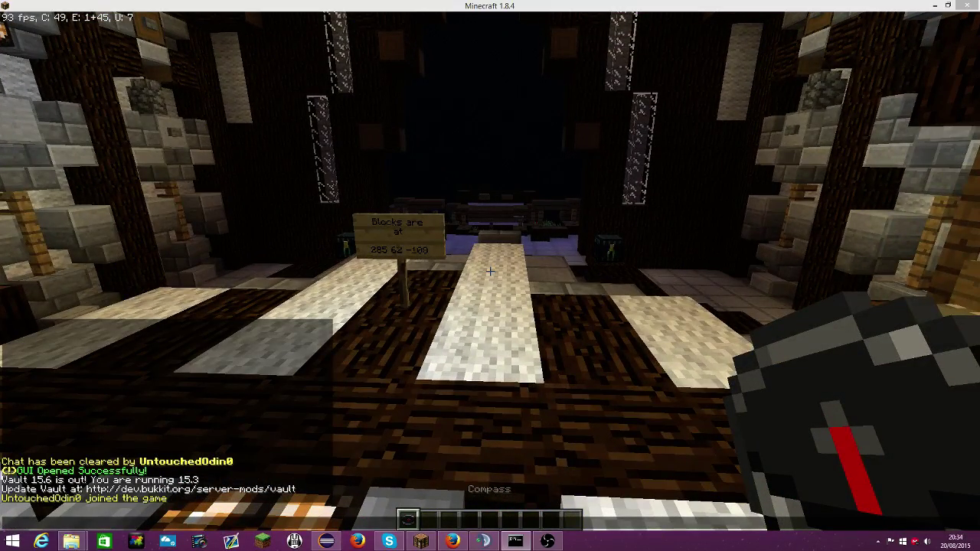
key(alt+Tab)
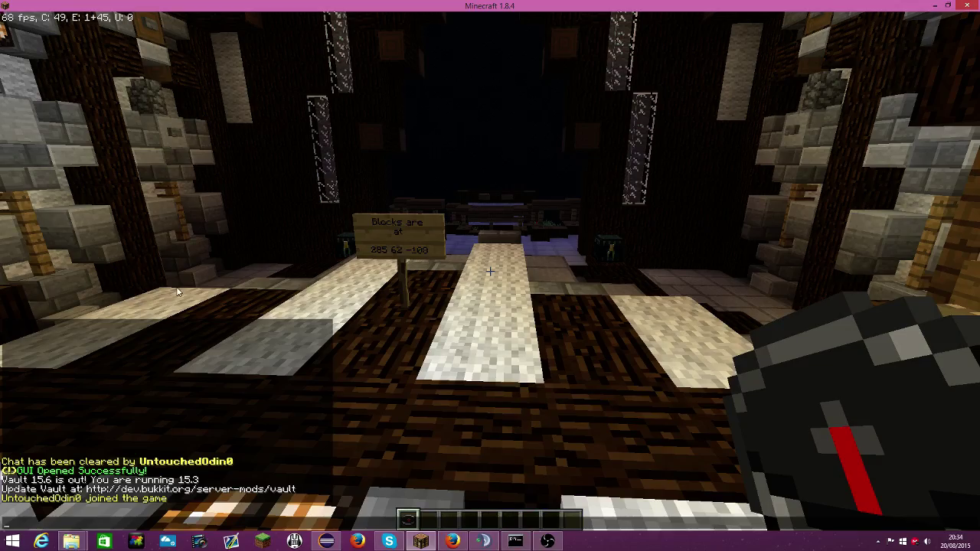
key(Escape)
key(w)
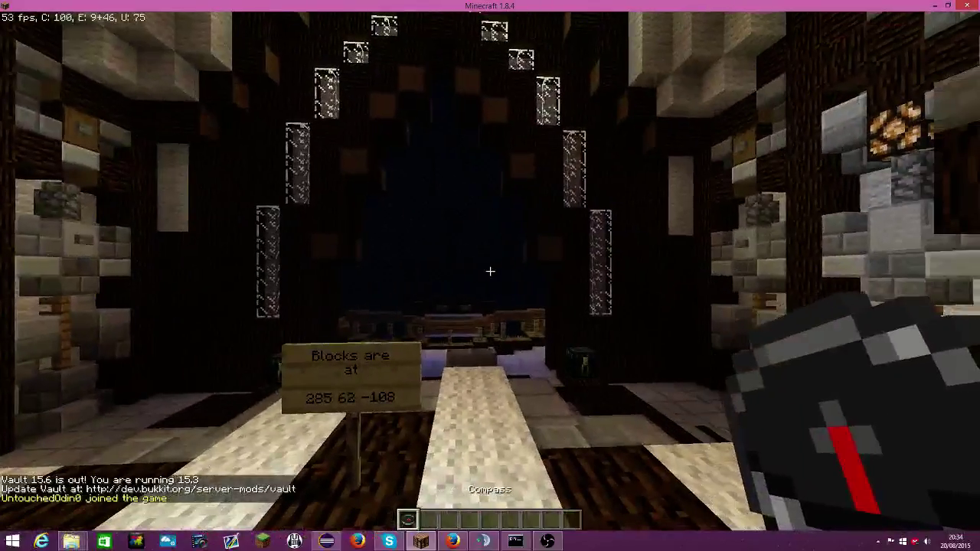
List the server's installed plugins with the /pl command and return to the game view.
key(w)
key(slash)
text(pl)
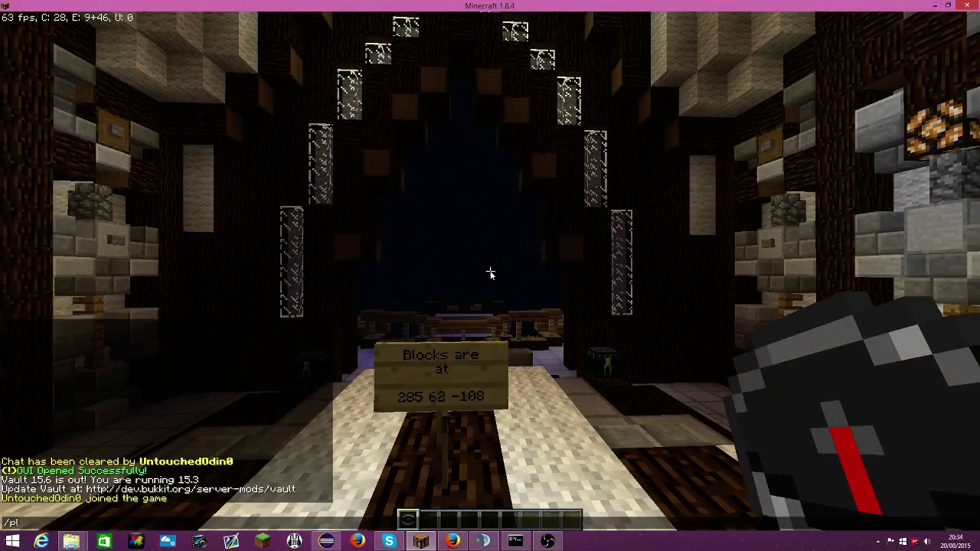
key(Return)
key(t)
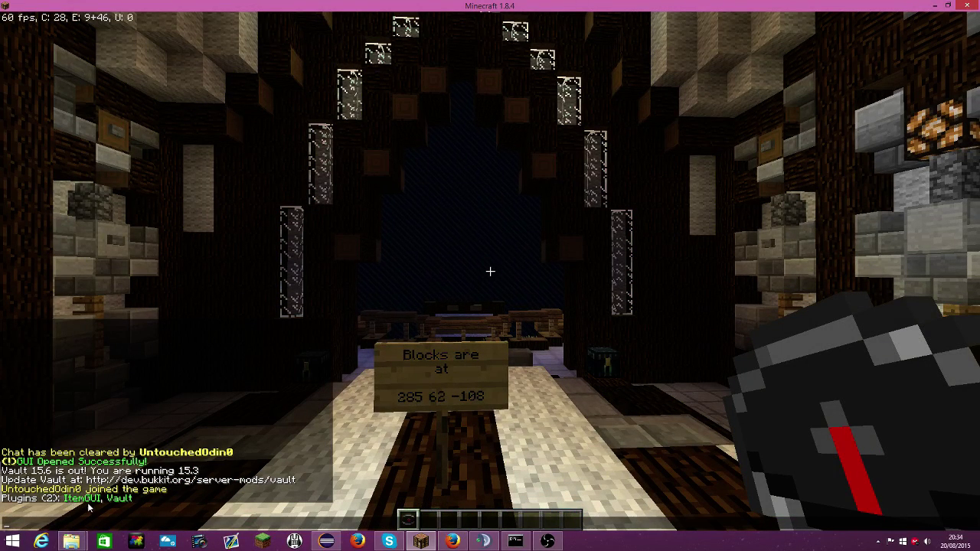
key(Escape)
Remove the compass from the first hotbar slot in the creative inventory and reopen the inventory.
key(e)
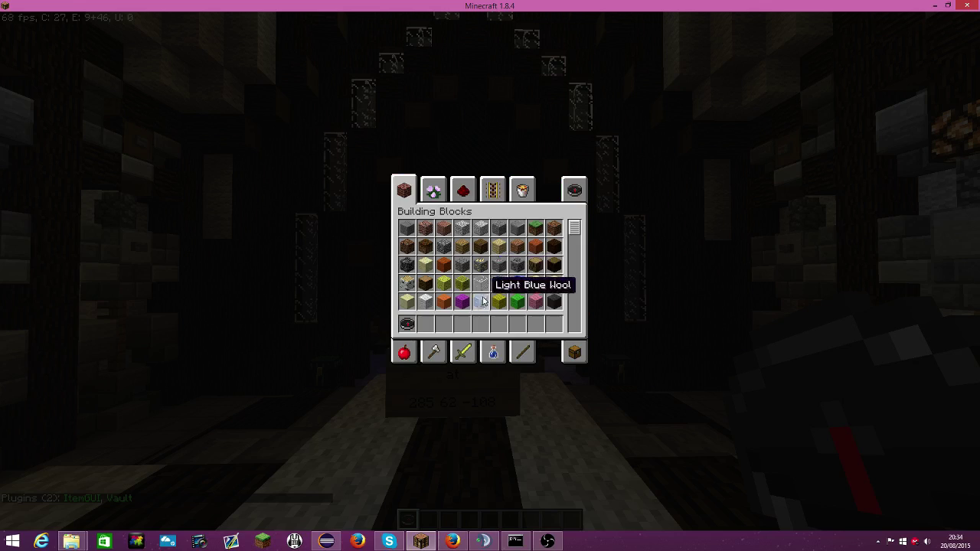
click(407, 326)
click(459, 301)
key(e)
key(e)
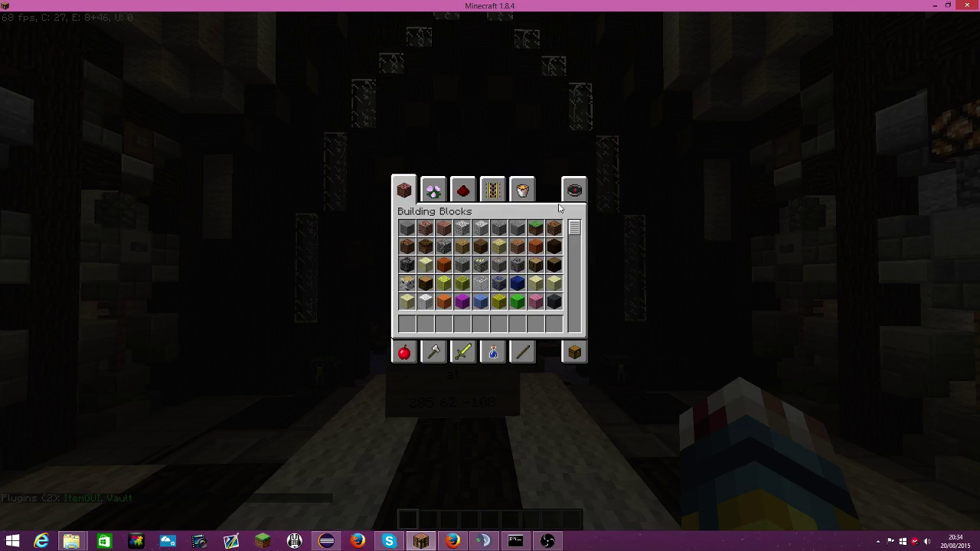
Search the creative items for "comp" and place a compass in the first hotbar slot.
click(574, 189)
text(com)
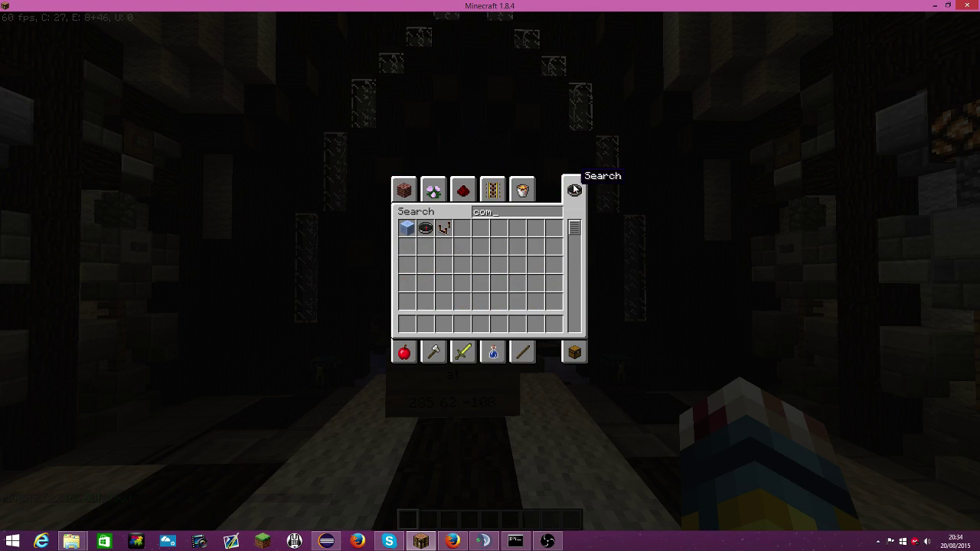
text(p)
click(426, 228)
click(406, 324)
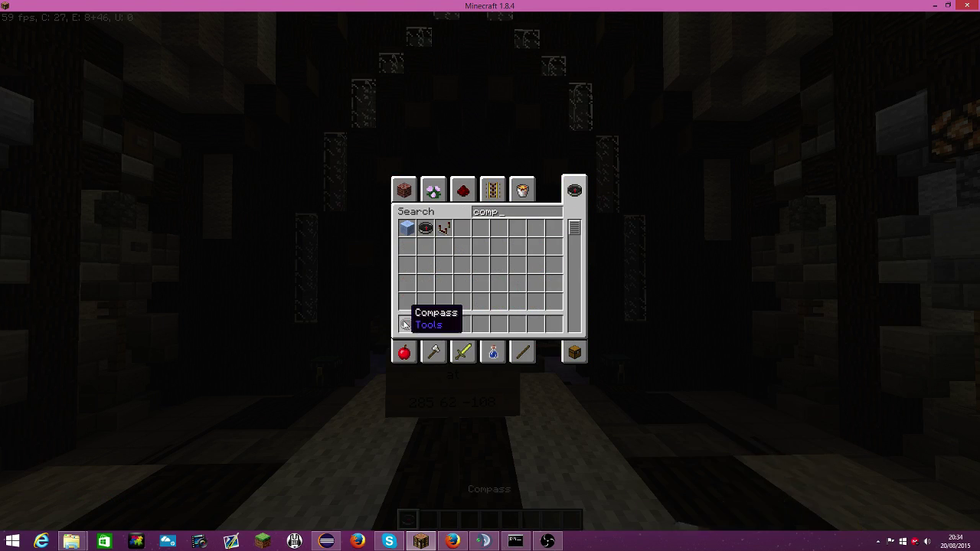
Bring up the ItemGUI.java source in Eclipse, then return to Minecraft.
click(326, 541)
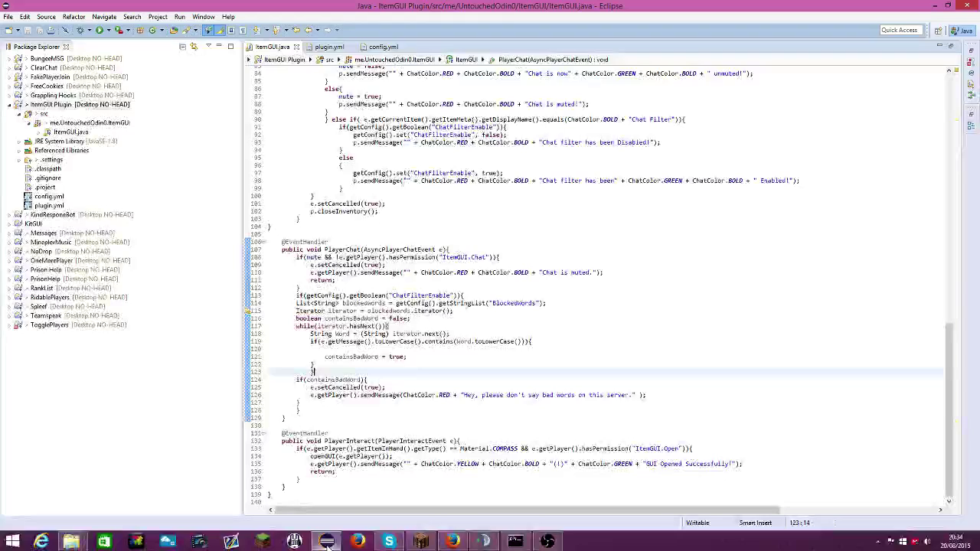
click(327, 542)
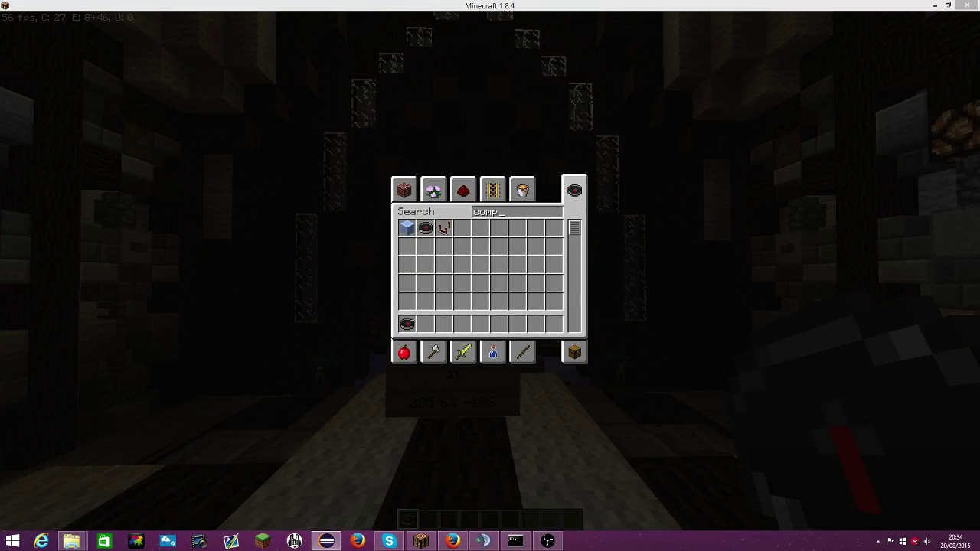
Close the inventory and run Clear Chat from the compass's Staff GUI.
key(Escape)
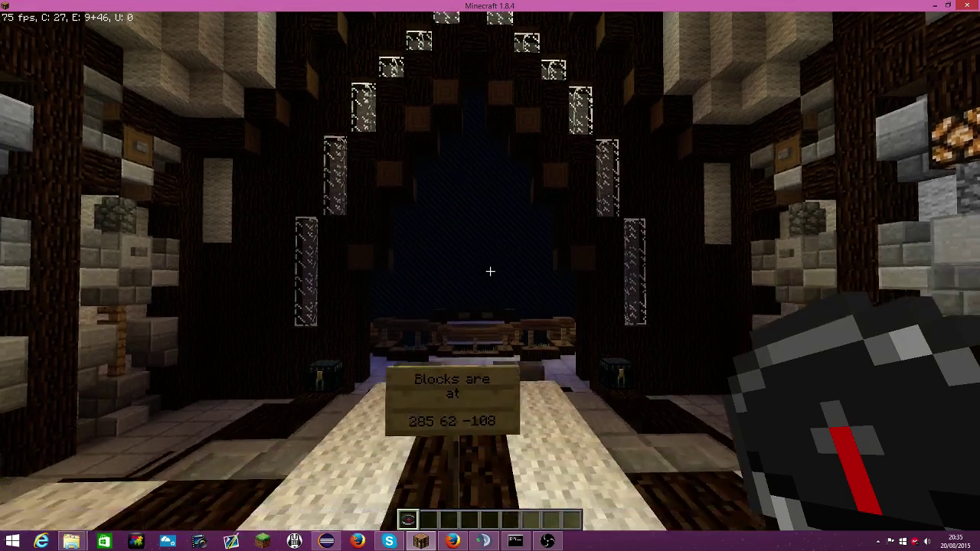
right_click(490, 273)
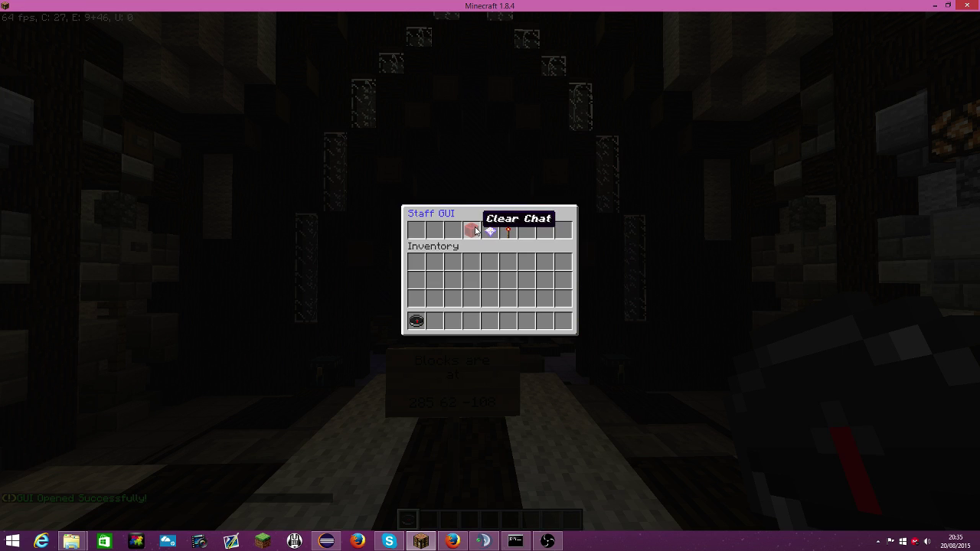
click(475, 232)
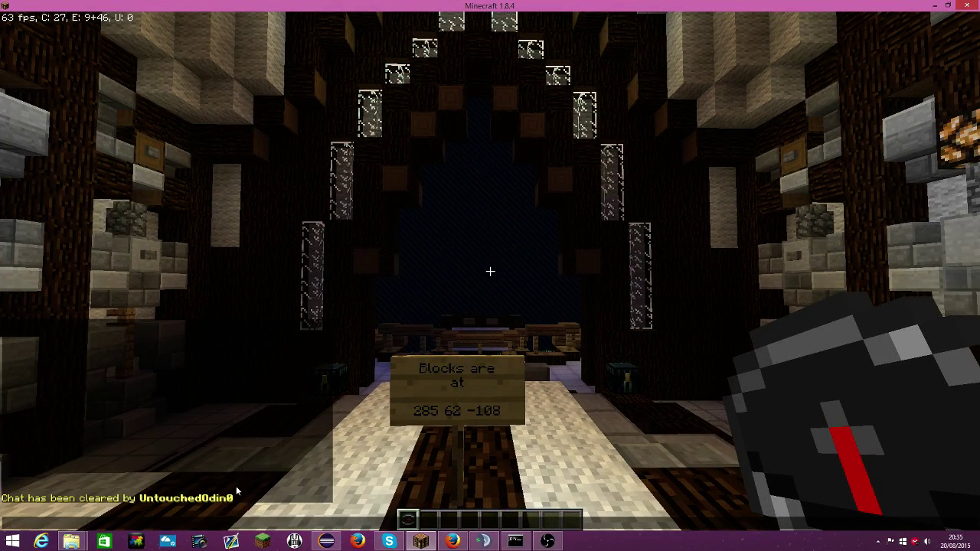
Use Chat Filter in the Staff GUI to turn the filter off and back on.
right_click(490, 271)
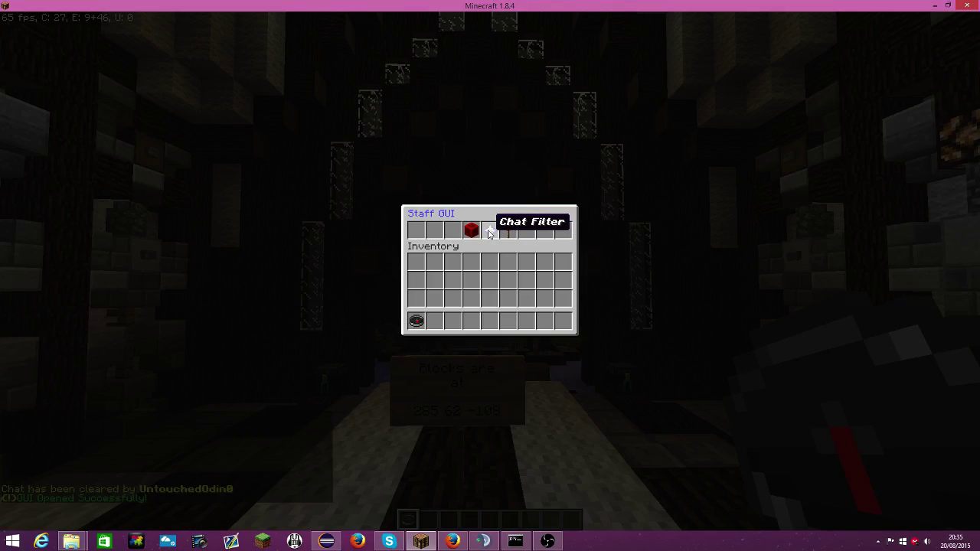
click(490, 232)
right_click(490, 276)
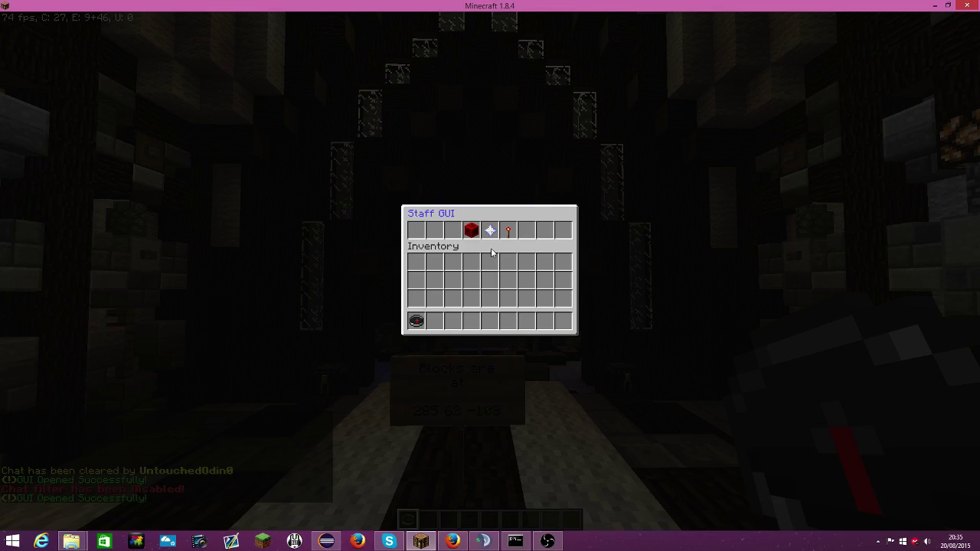
click(491, 237)
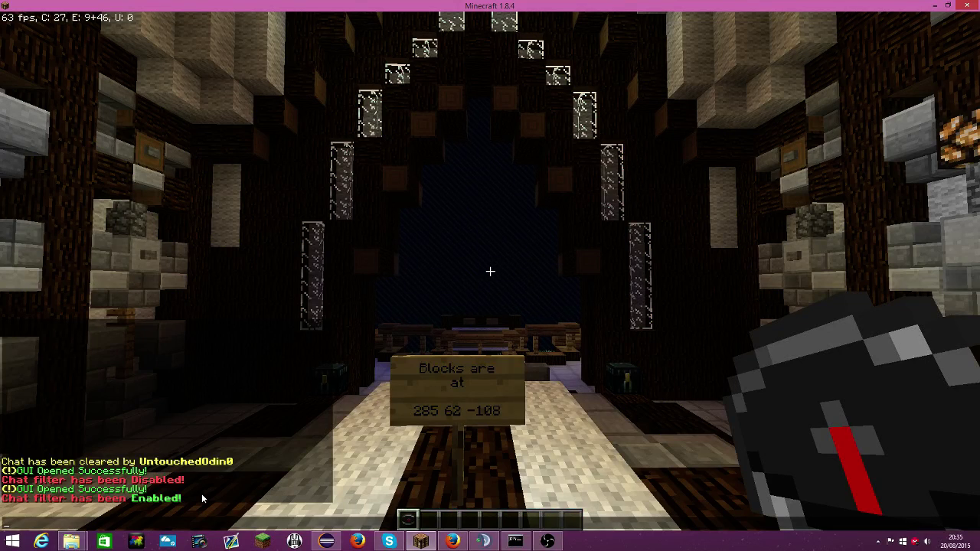
key(Escape)
Mute the chat from the Staff GUI and send the test message "g" as an operator.
right_click(490, 271)
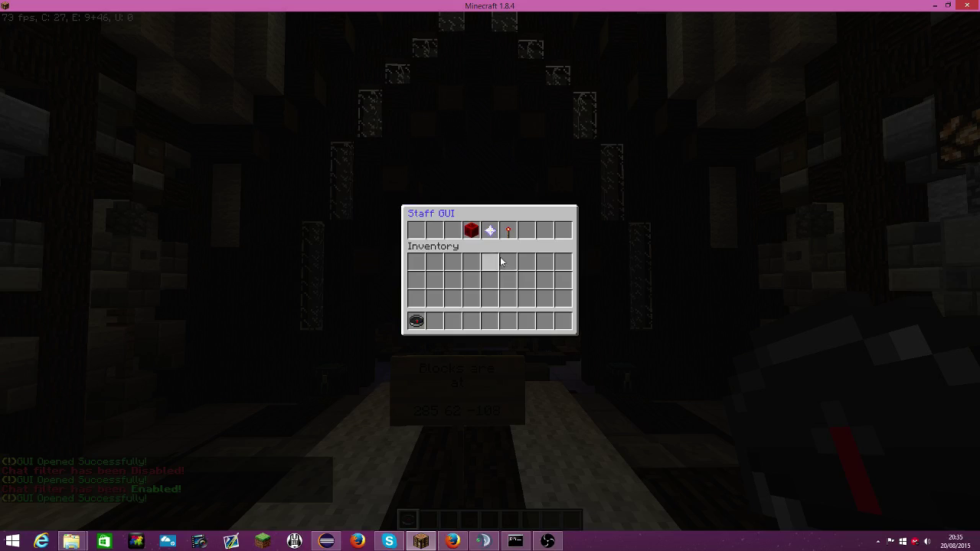
click(514, 234)
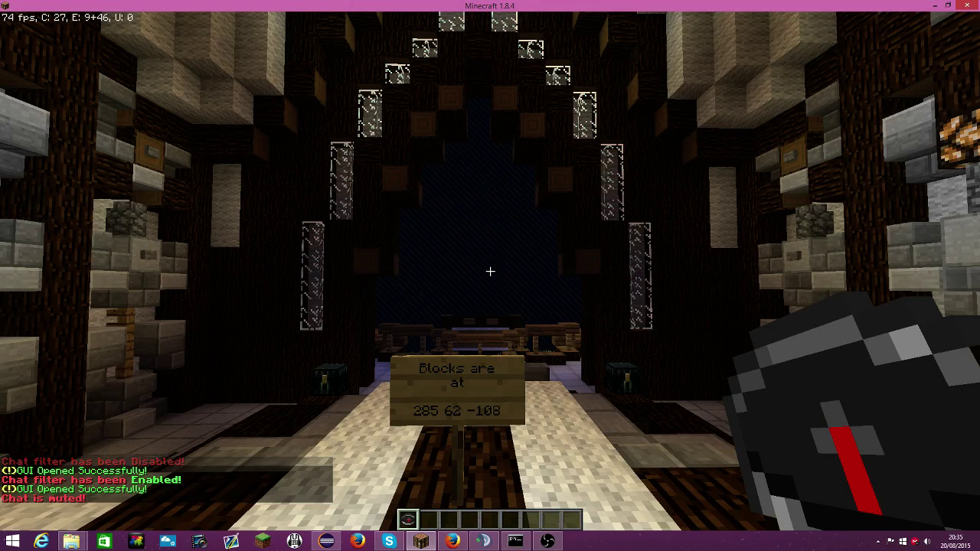
right_click(490, 271)
key(Escape)
text(tg)
key(Return)
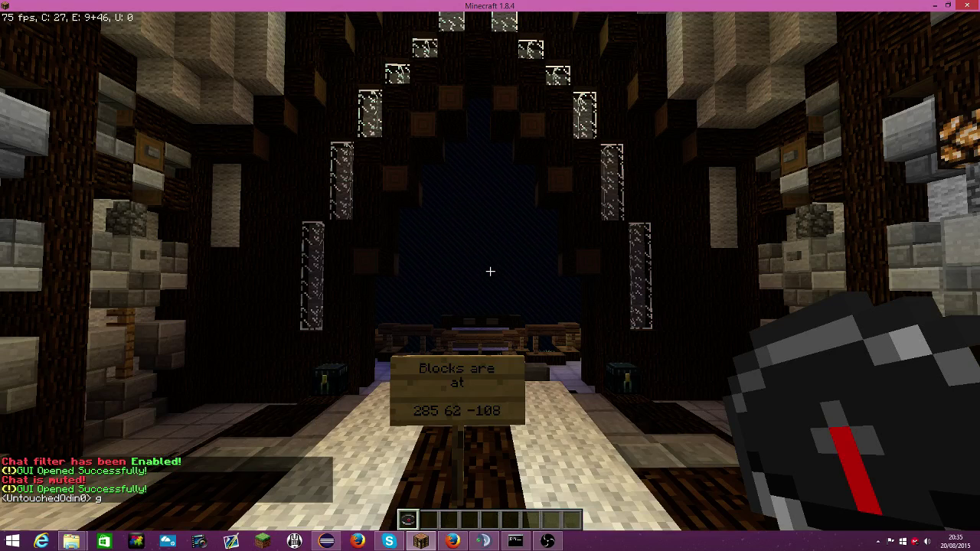
Close the Staff GUI and remove operator status from the player's own account with /deop.
right_click(491, 271)
key(Escape)
text(t/deo)
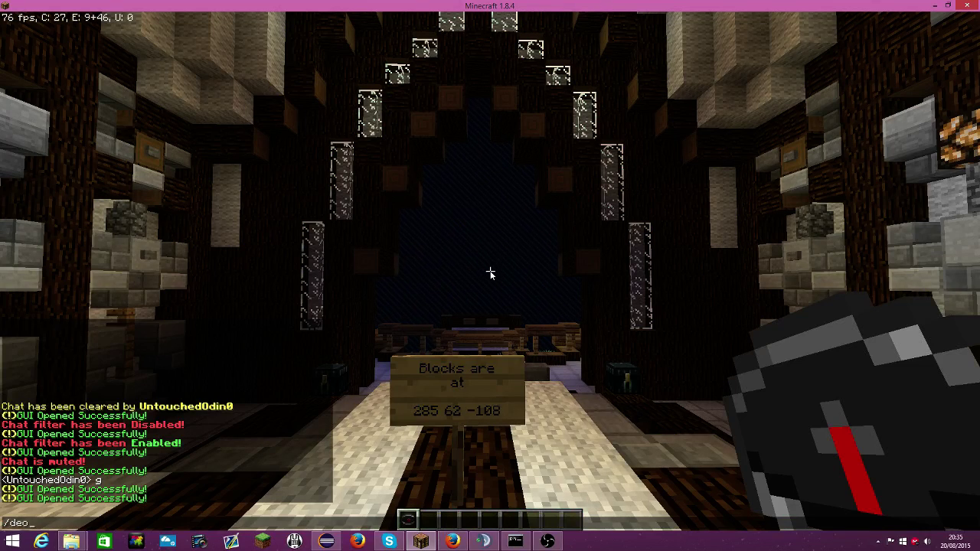
text(p UntouchedOdin0)
key(Return)
Try sending chat messages such as "g" and "m" without operator status to test the mute.
text(t)
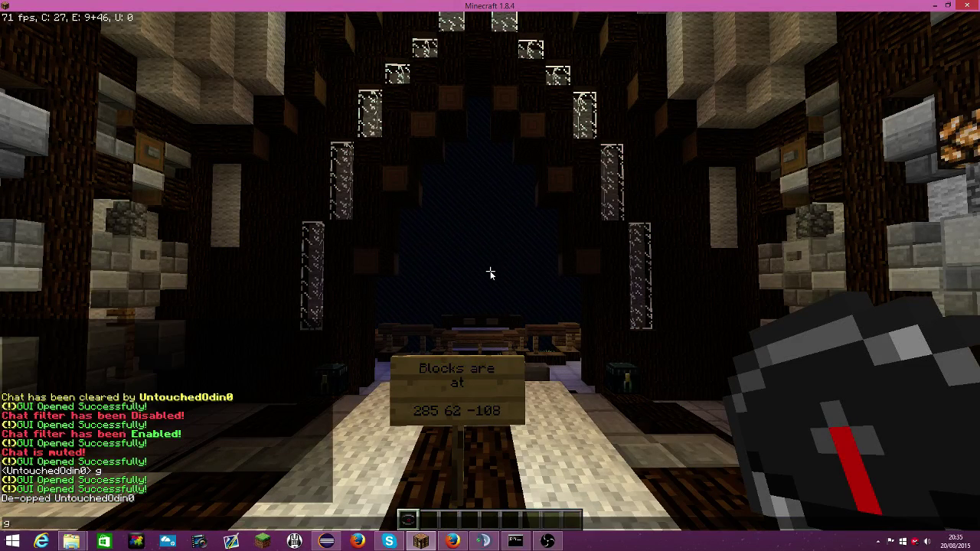
text(g)
key(Return)
key(space)
key(t)
key(Escape)
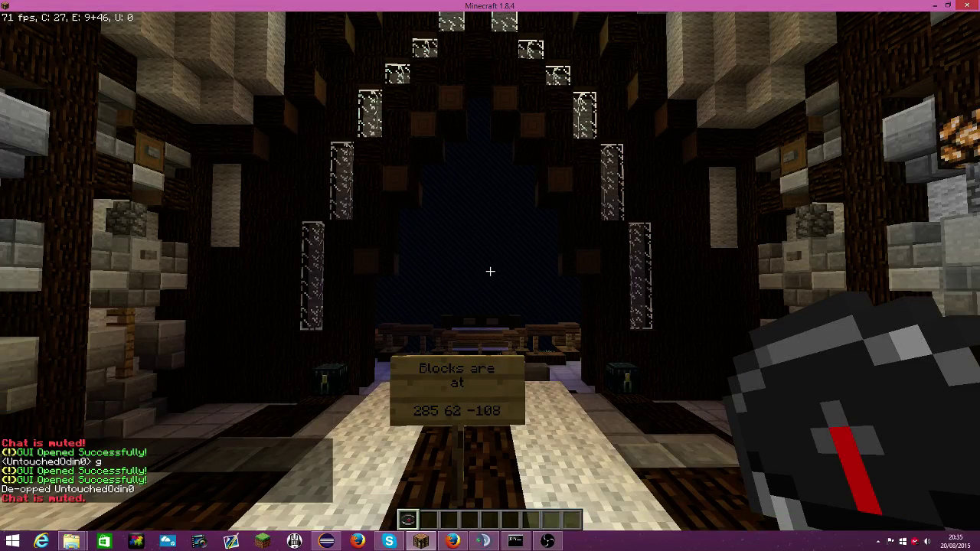
text(tm)
key(Return)
key(t)
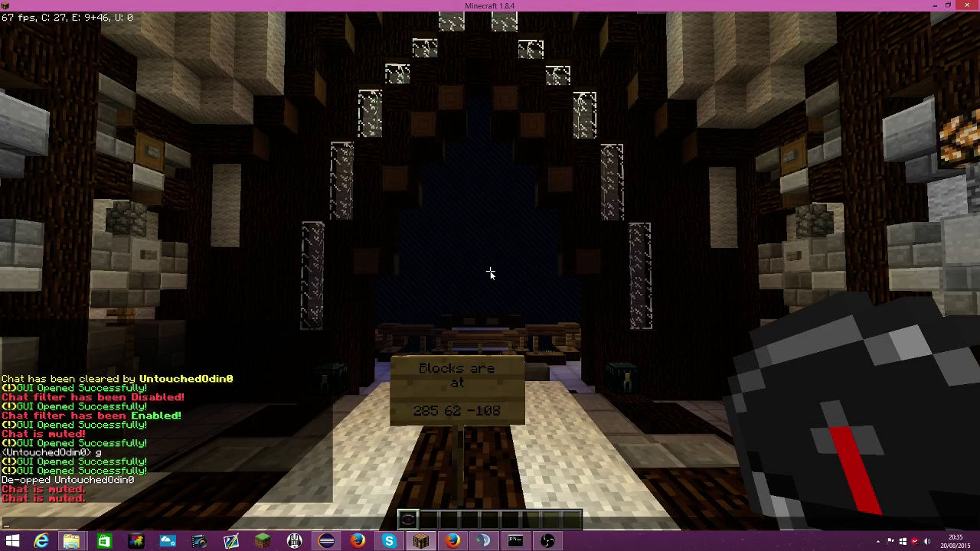
key(Return)
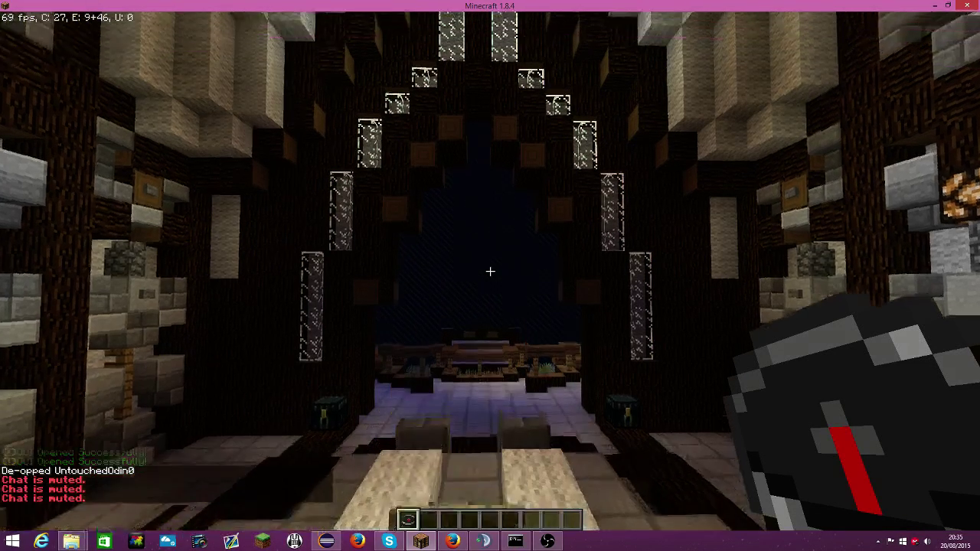
Send the message "g" in the muted chat with operator status restored.
key(t)
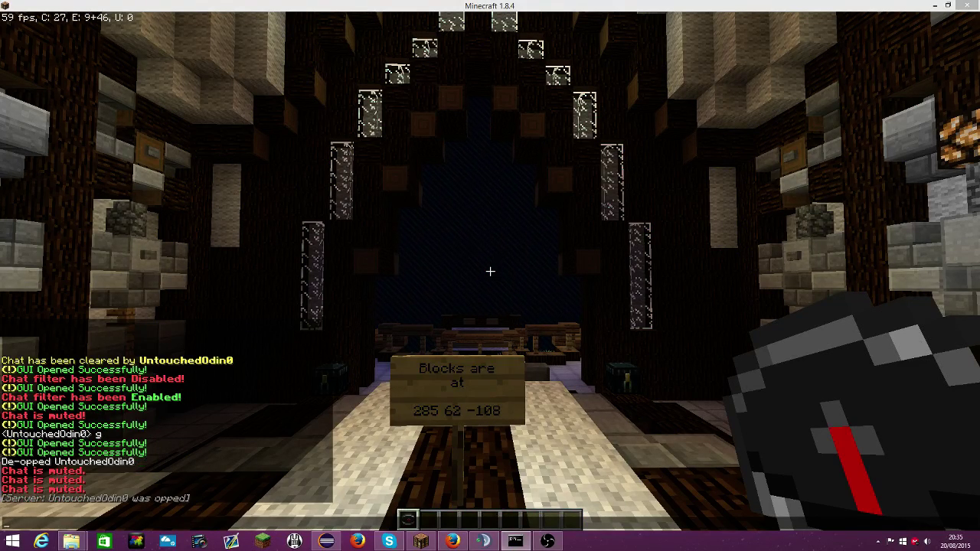
text(g)
key(Return)
key(space)
key(t)
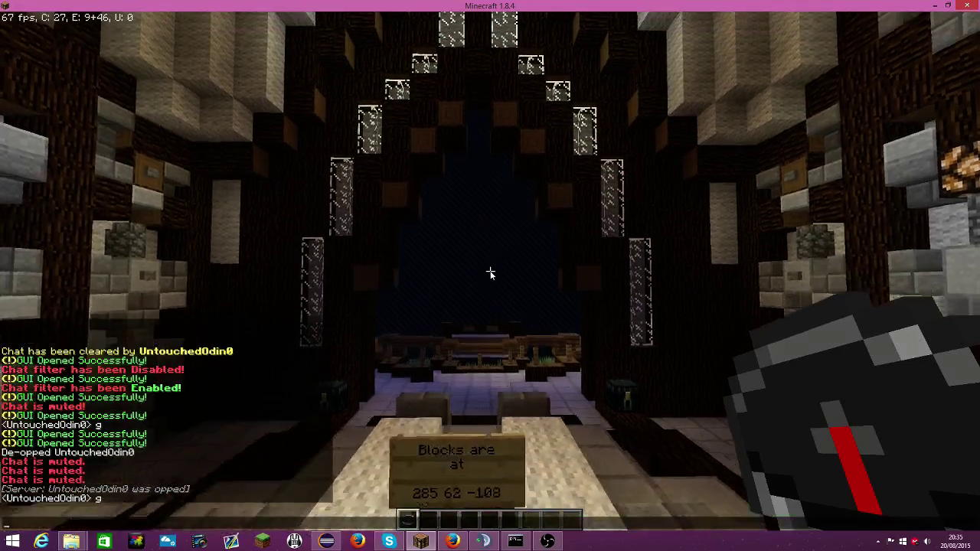
key(Escape)
Toggle the chat mute from the Staff GUI to unmuted, muted and unmuted again.
right_click(490, 271)
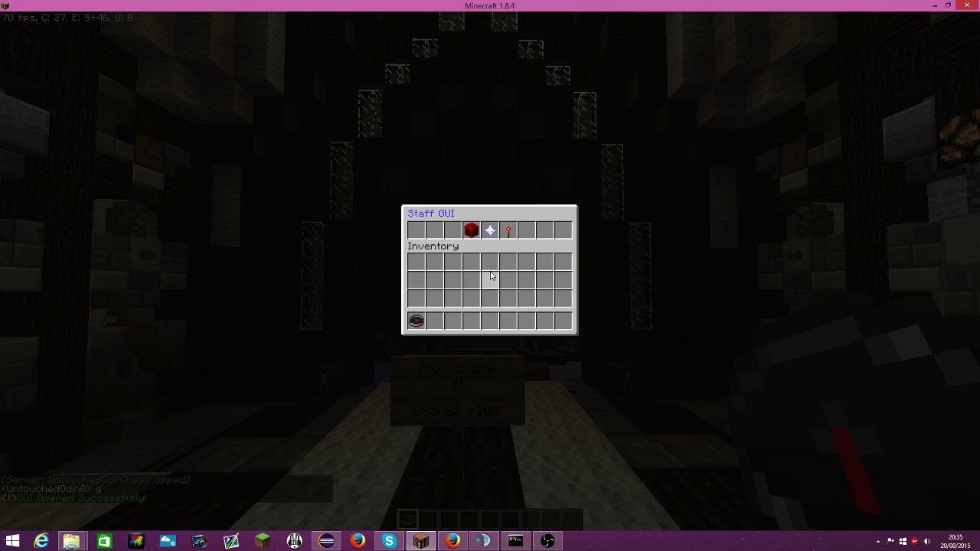
click(509, 230)
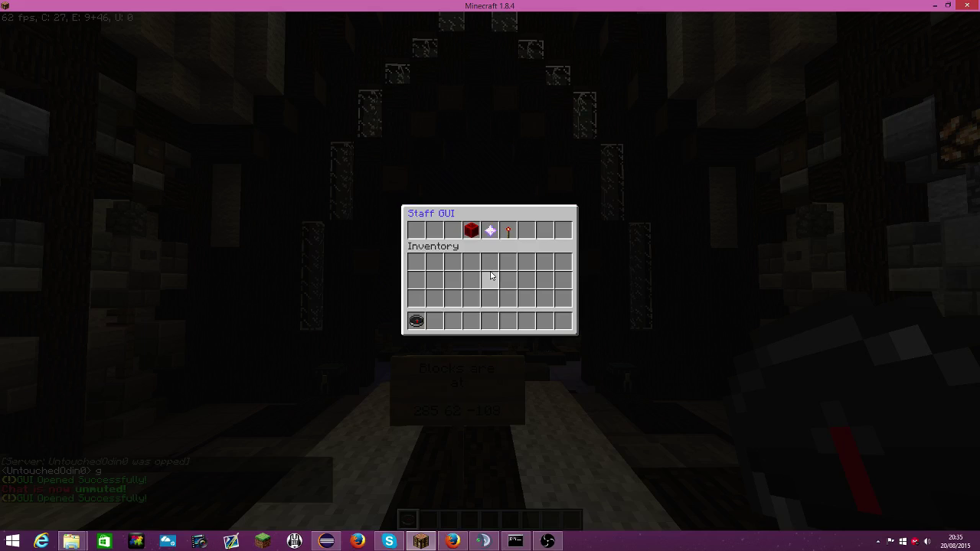
click(508, 230)
click(508, 233)
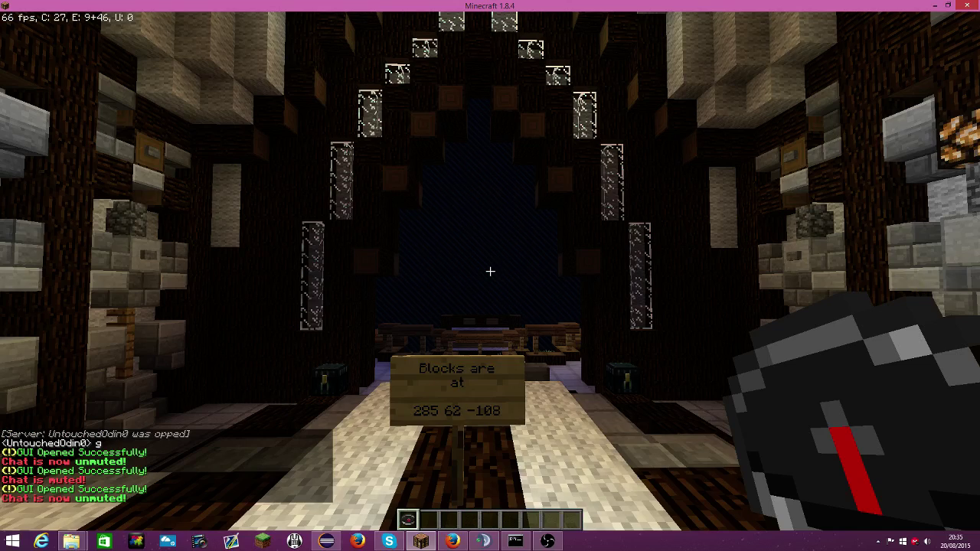
Disable the chat filter and enable it again from the Staff GUI.
click(495, 232)
right_click(490, 271)
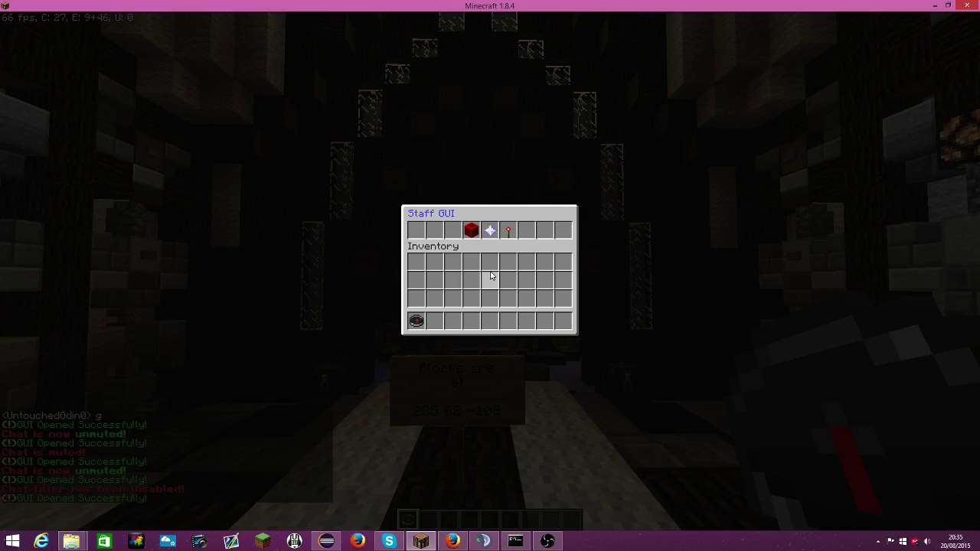
click(494, 231)
Switch to the File Explorer window showing the test server's plugins folder, bring it fully on screen and maximize it.
key(t)
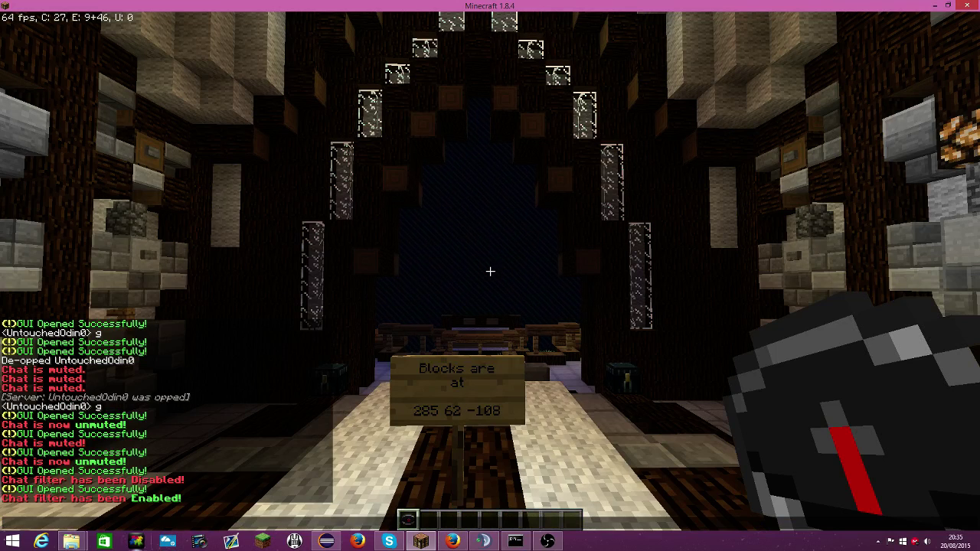
click(72, 541)
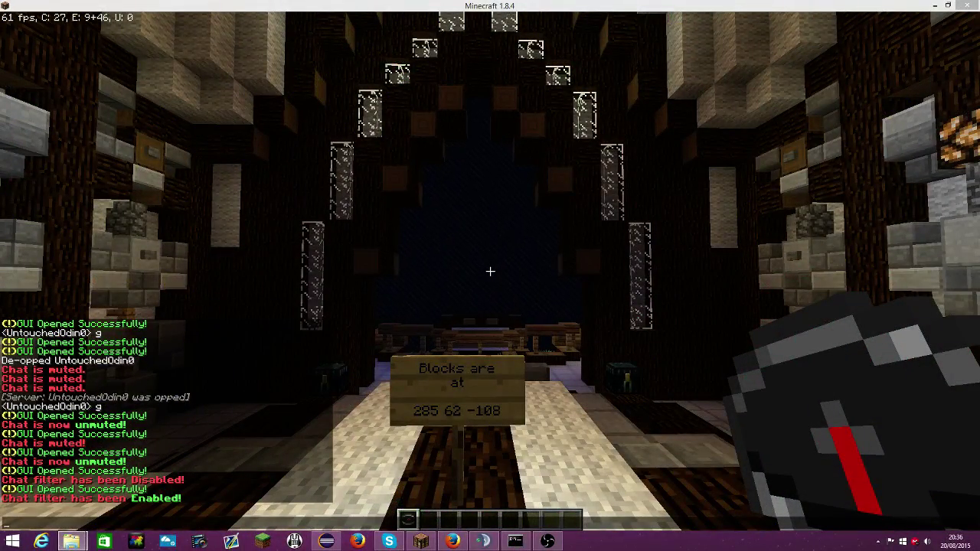
click(549, 541)
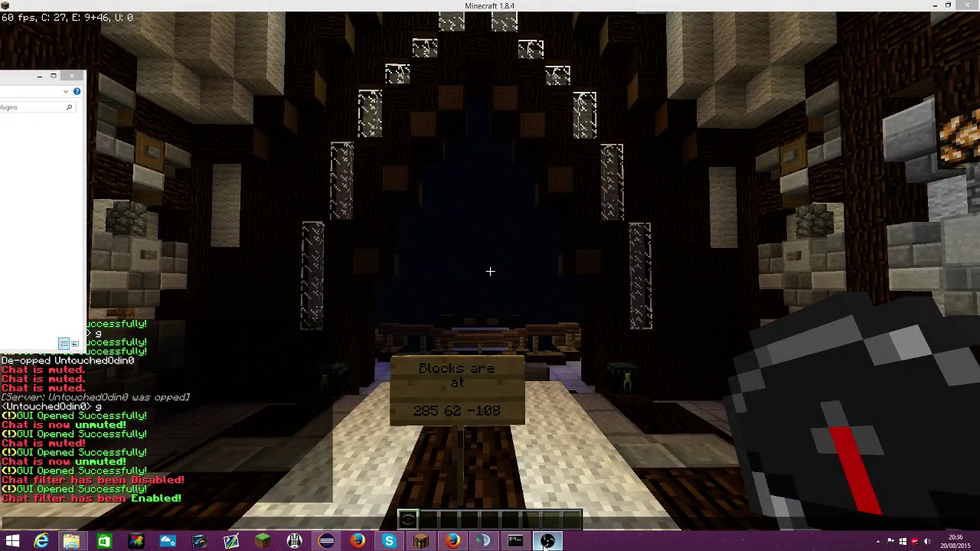
mouse_move(70, 541)
mouse_move(82, 501)
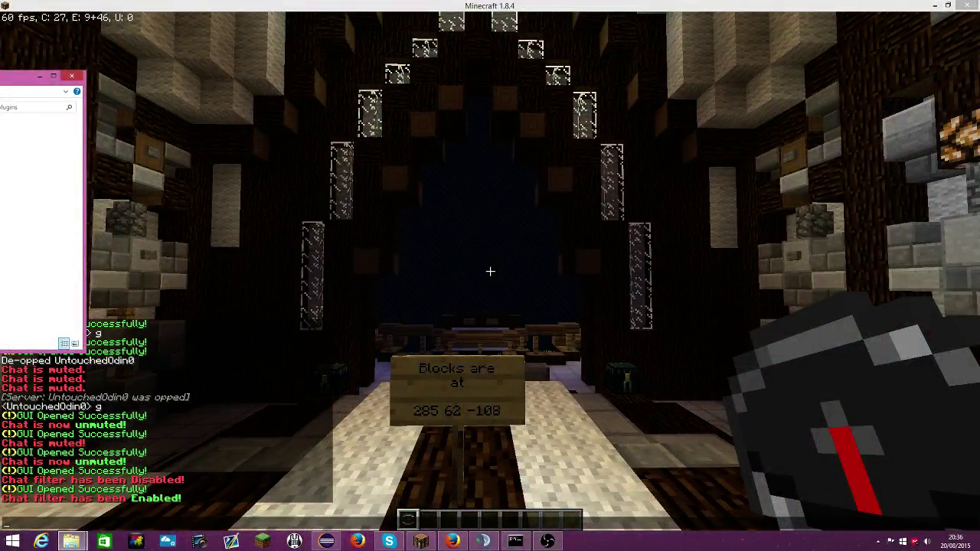
drag(0, 76, 575, 122)
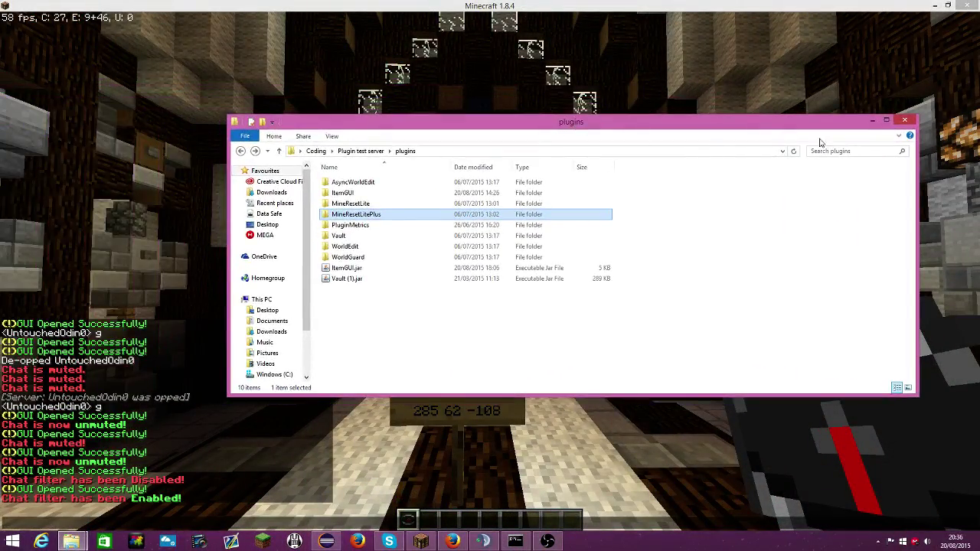
click(886, 120)
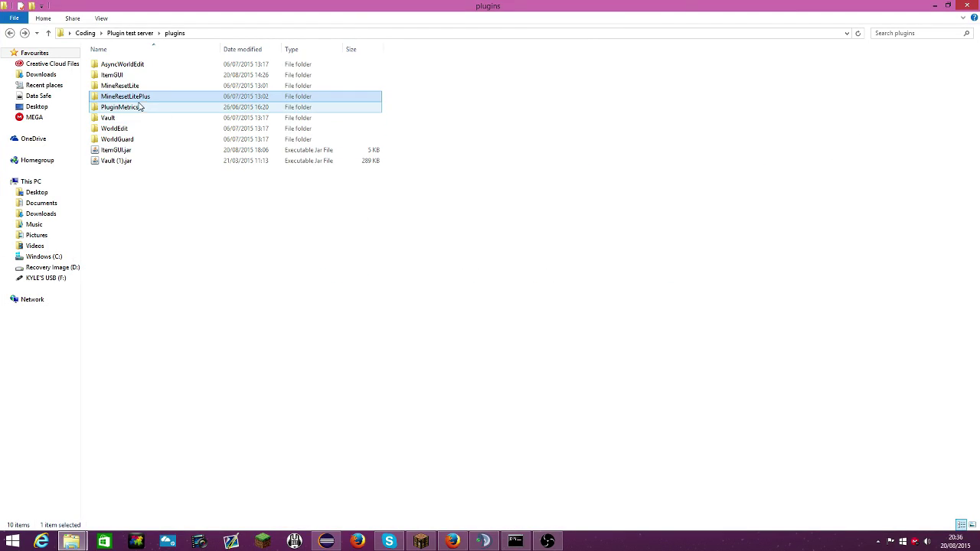
Point out ItemGUI.jar in the plugins folder and open config.yml from the ItemGUI folder.
click(164, 203)
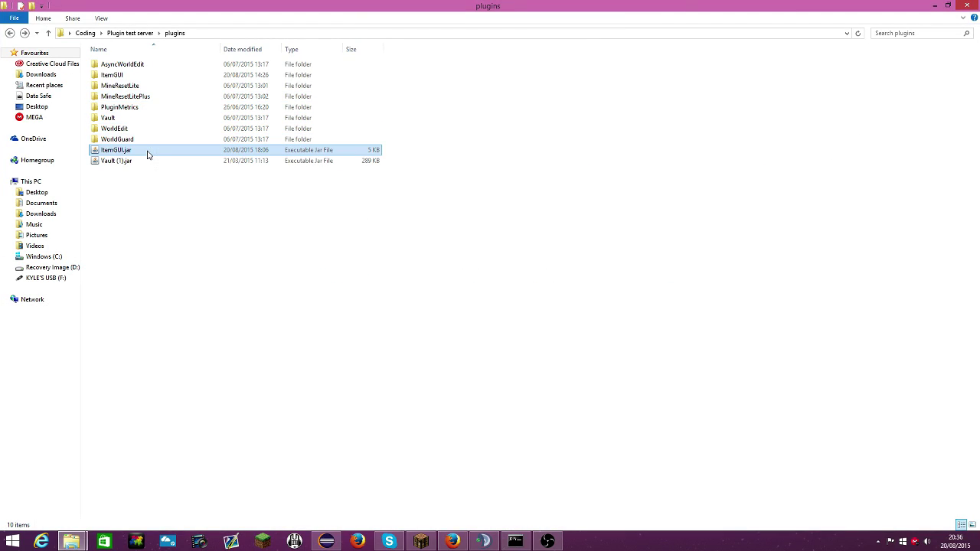
click(147, 153)
click(110, 77)
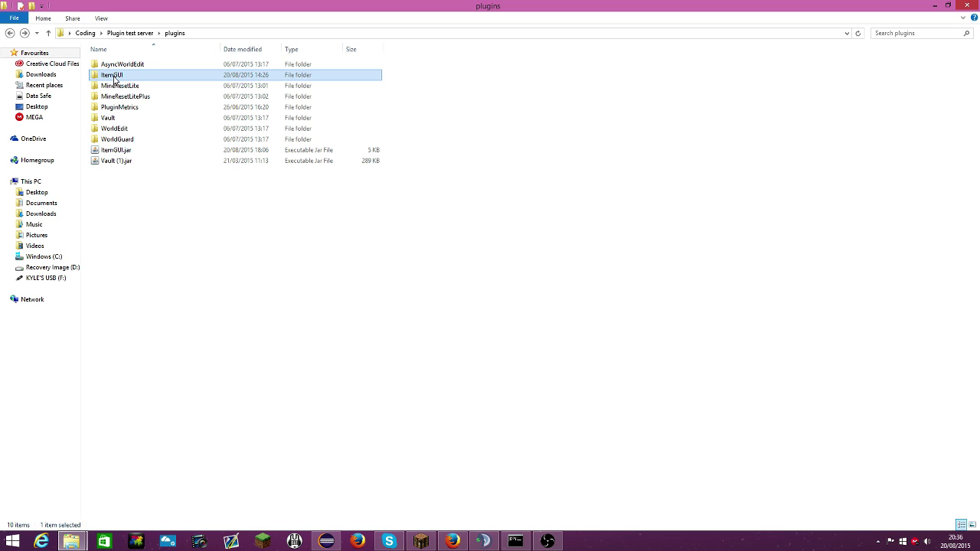
double_click(114, 76)
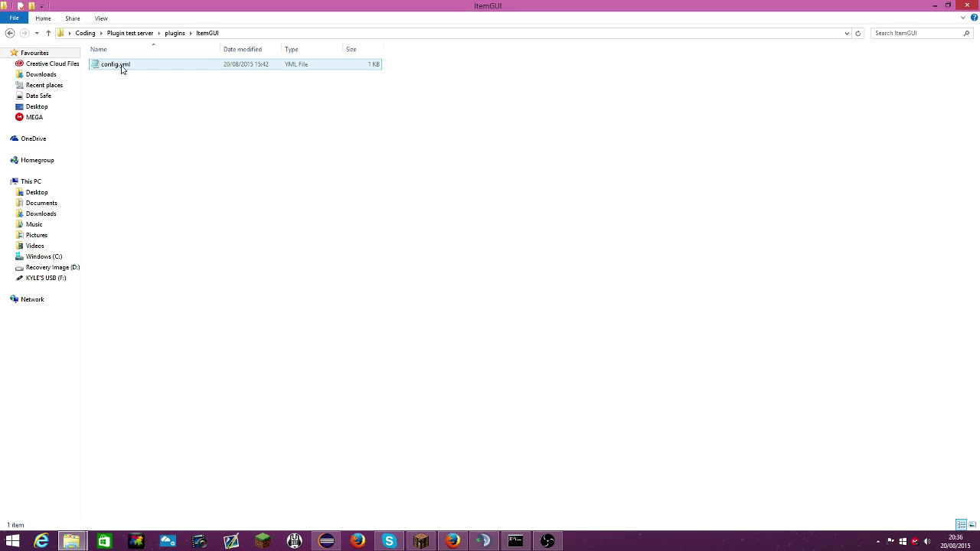
double_click(121, 68)
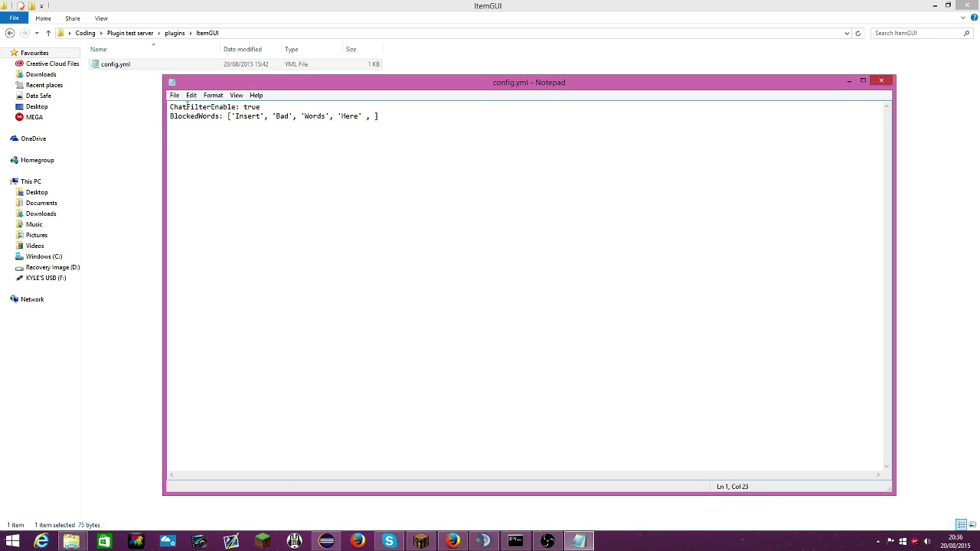
Point out the ChatFilterEnable setting and replace the blocked word 'Insert' with 'YouTube' in the BlockedWords list.
drag(187, 106, 216, 107)
click(258, 107)
key(BackSpace)
key(BackSpace)
key(BackSpace)
key(BackSpace)
key(BackSpace)
key(BackSpace)
text(You)
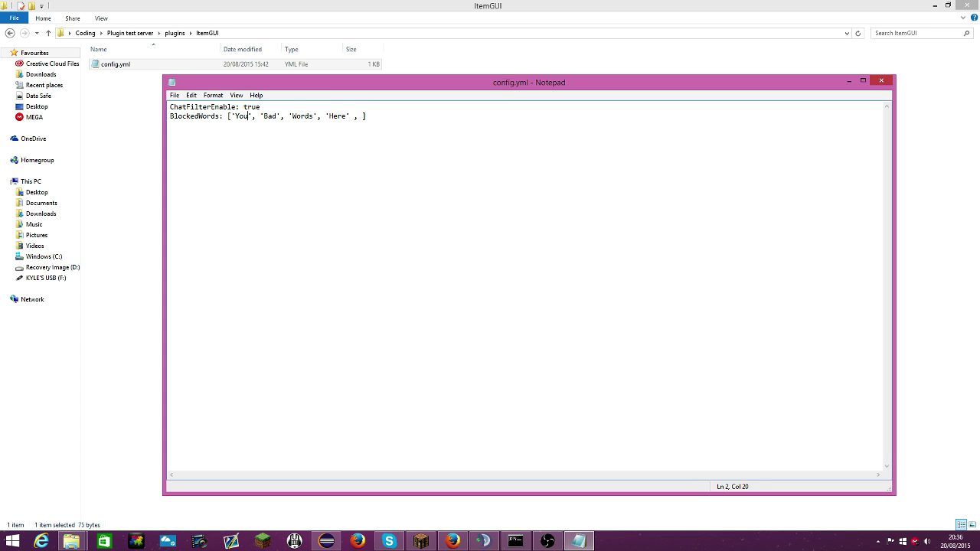
text(Tube)
Replace the blocked word 'Bad' with 'Twitch' in the BlockedWords list and save config.yml.
key(BackSpace)
key(BackSpace)
key(BackSpace)
text(Tw)
text(itch)
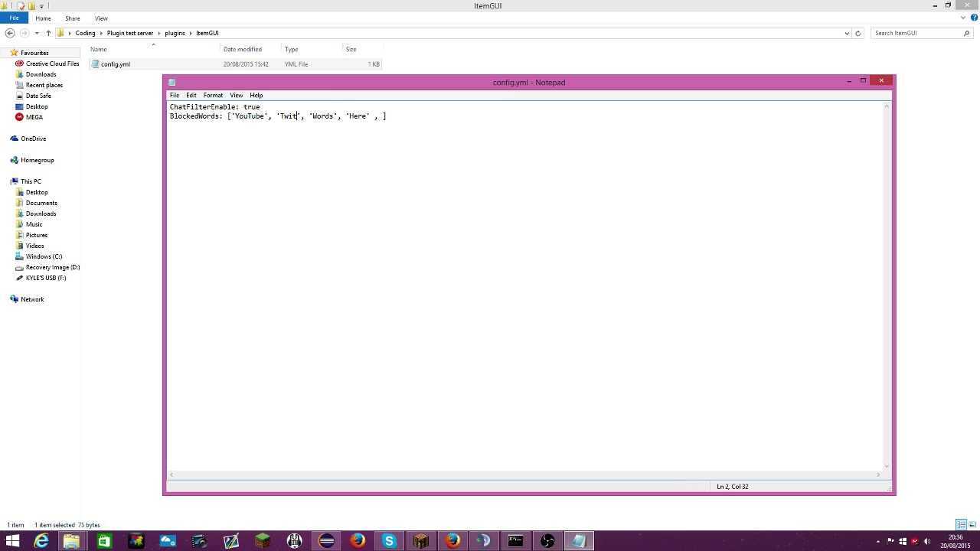
click(174, 95)
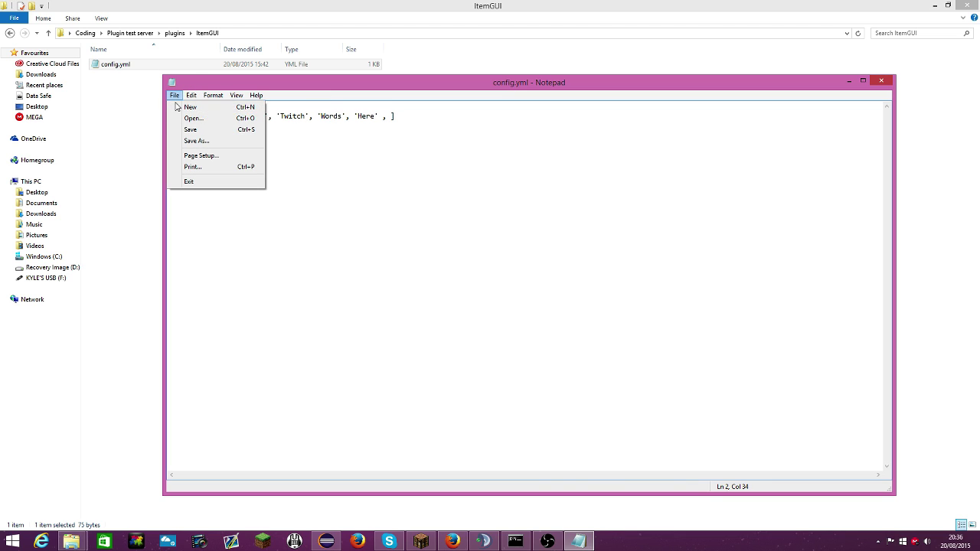
click(200, 129)
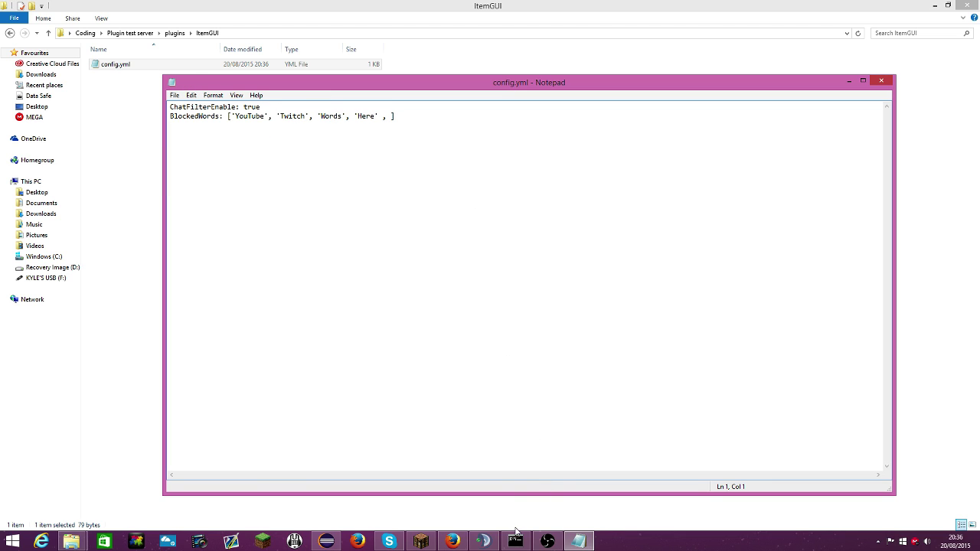
Switch back to Minecraft and reload the server's plugins with /reload.
click(424, 540)
key(Escape)
key(slash)
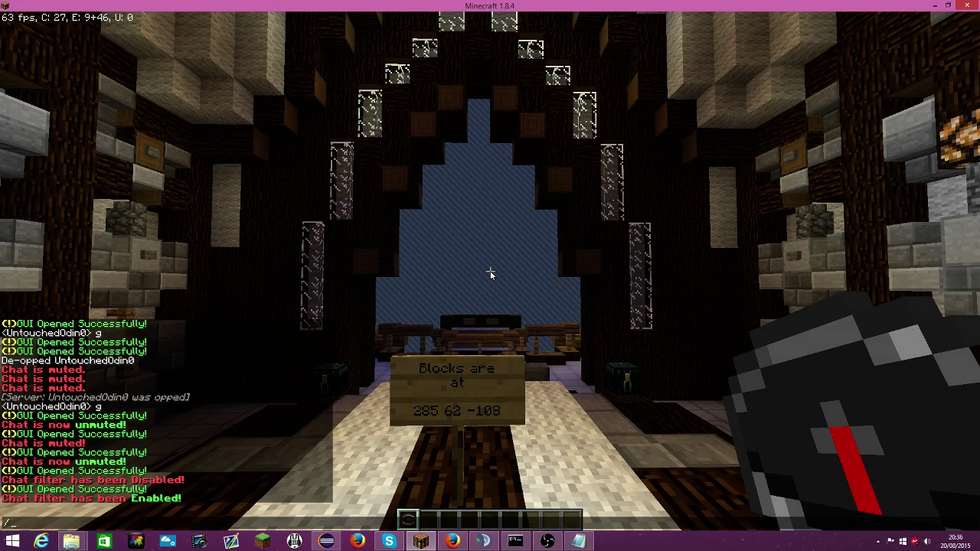
text(reload)
key(Return)
key(t)
key(Escape)
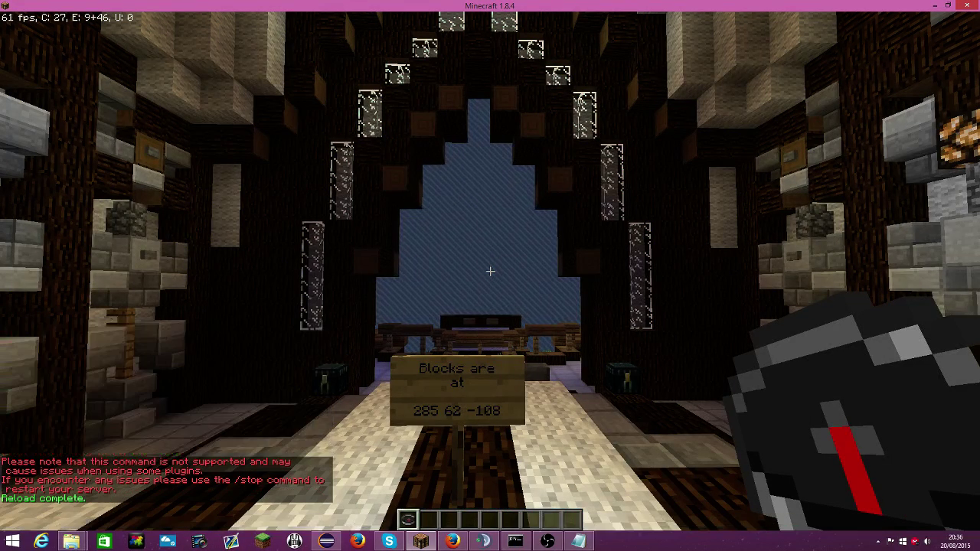
key(t)
key(Escape)
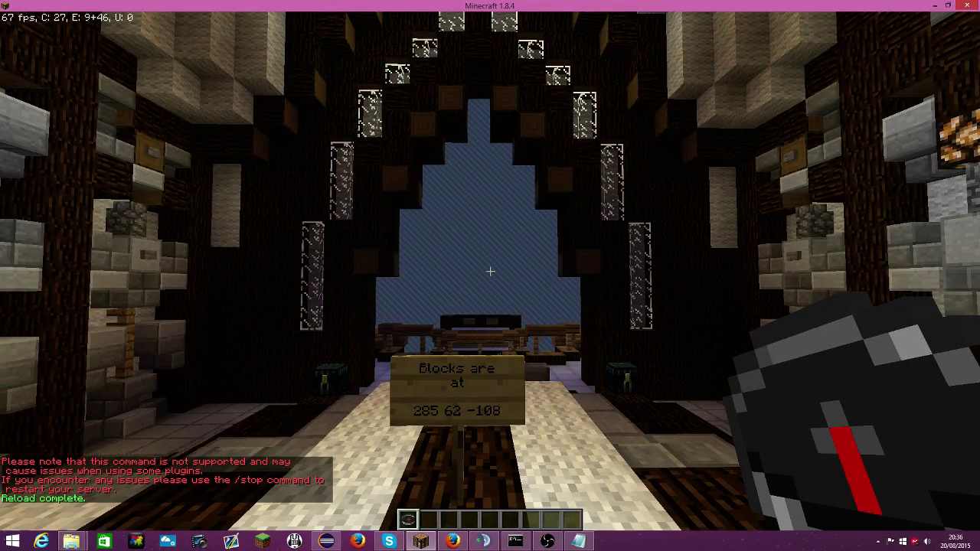
Use the compass's Staff GUI to turn the chat filter off and back on after the reload.
right_click(490, 271)
click(505, 231)
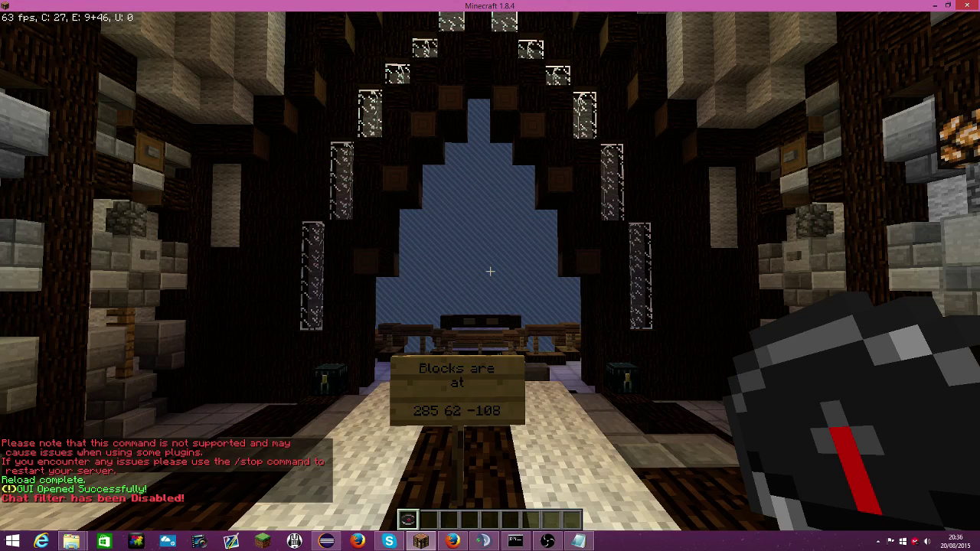
right_click(490, 271)
click(505, 231)
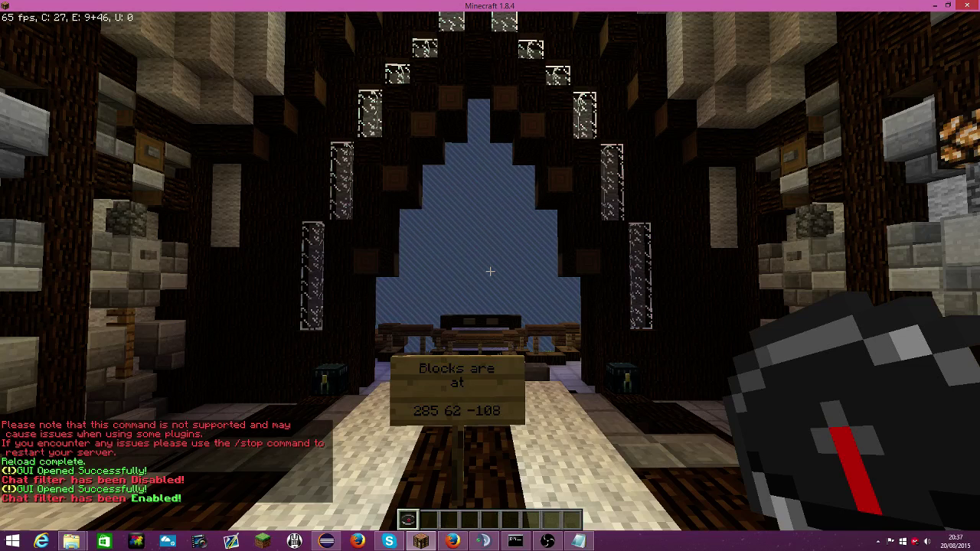
Send the blocked word "youtube" in chat to test the enabled filter.
text(ty)
text(out)
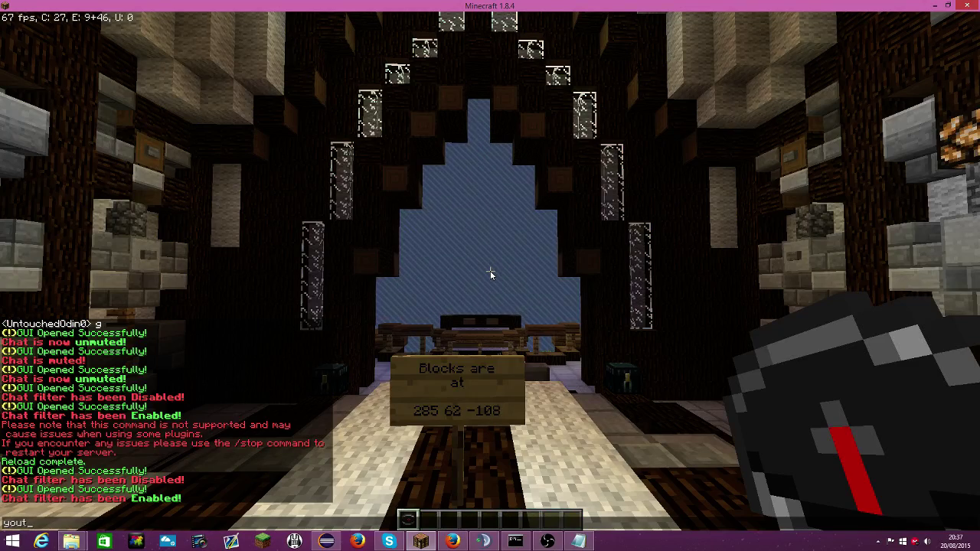
text(be)
key(Return)
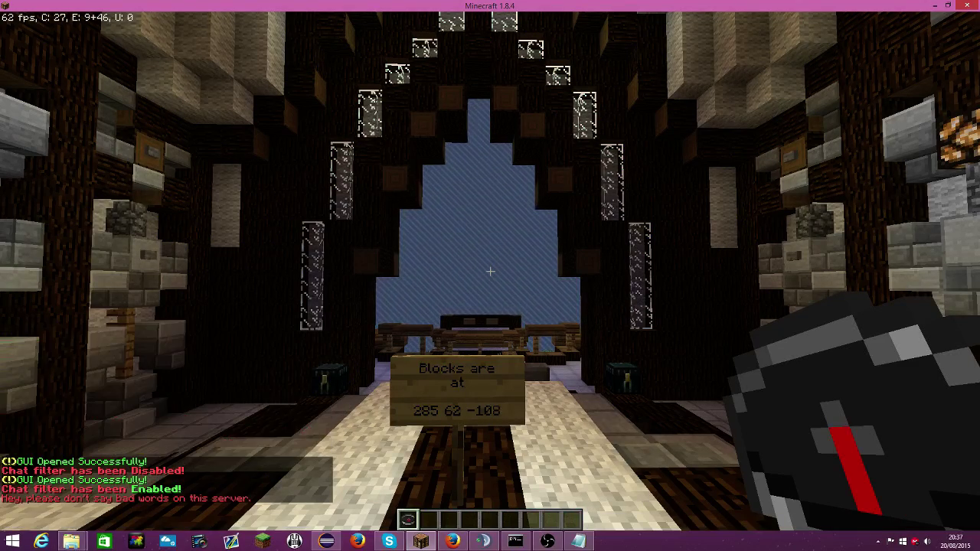
key(w)
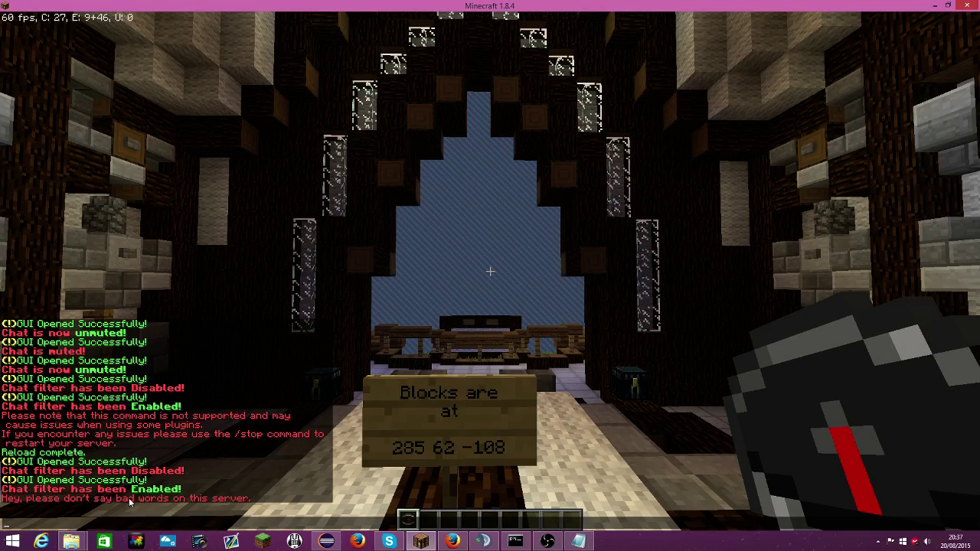
Disable the chat filter from the Staff GUI and send "youtube" in chat again.
right_click(228, 515)
click(479, 236)
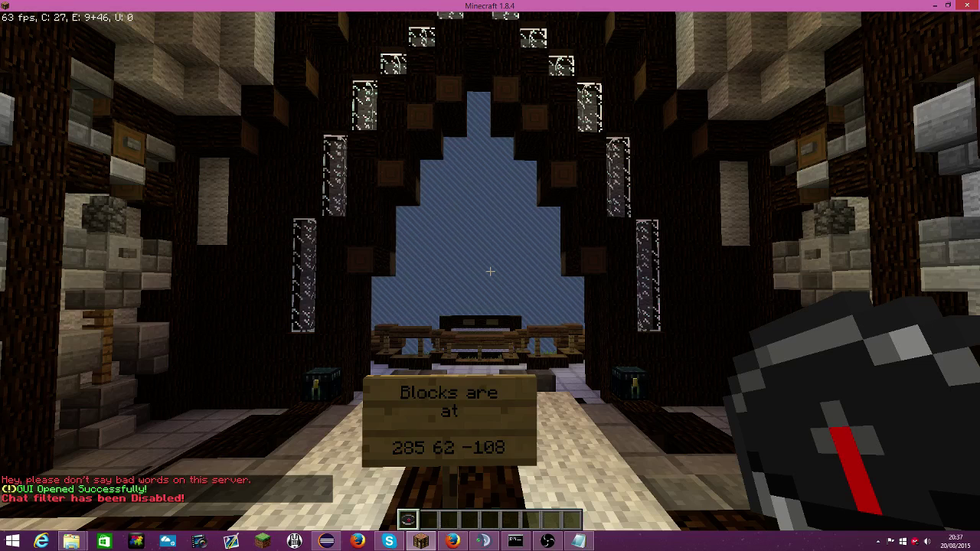
text(tyoutube)
key(Return)
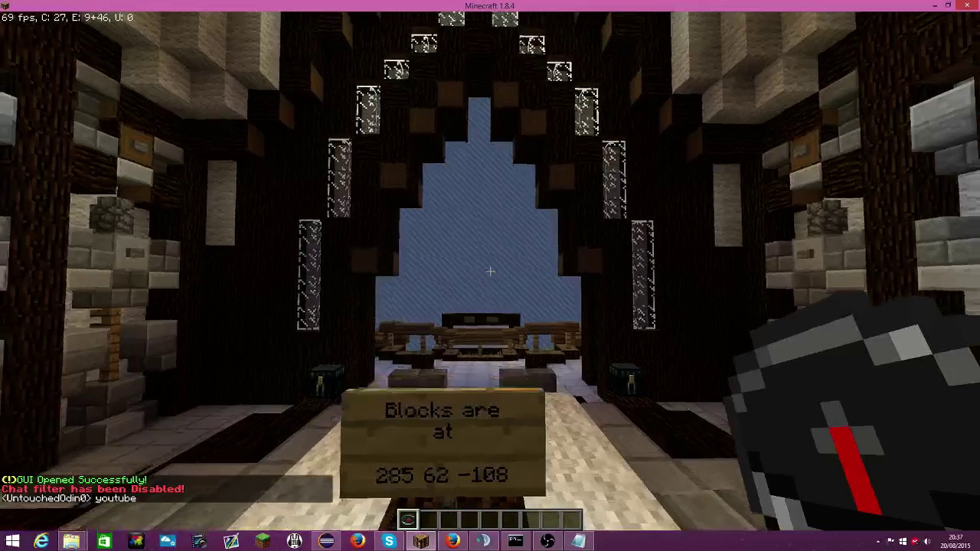
Mute the chat from the Staff GUI and send the message "g".
key(w)
right_click(490, 276)
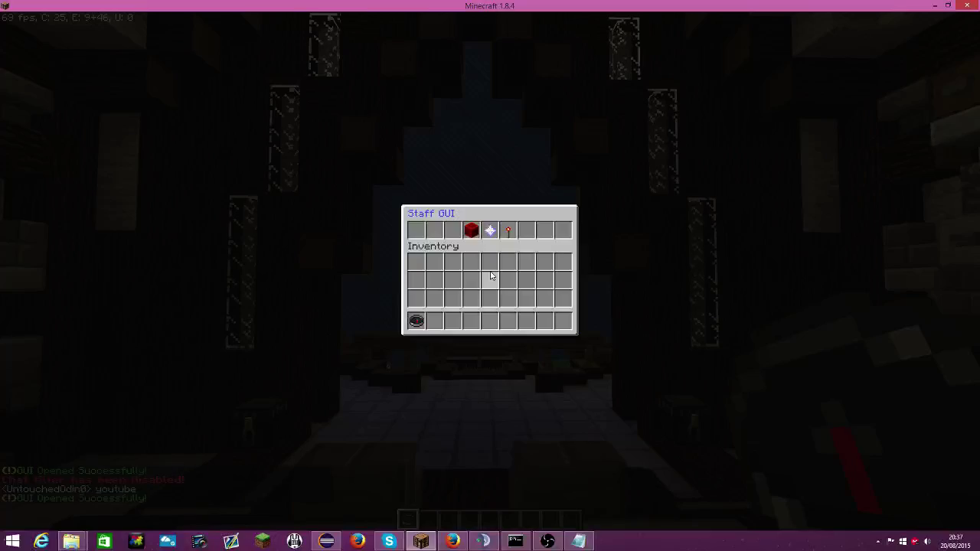
click(512, 232)
text(tg)
key(Return)
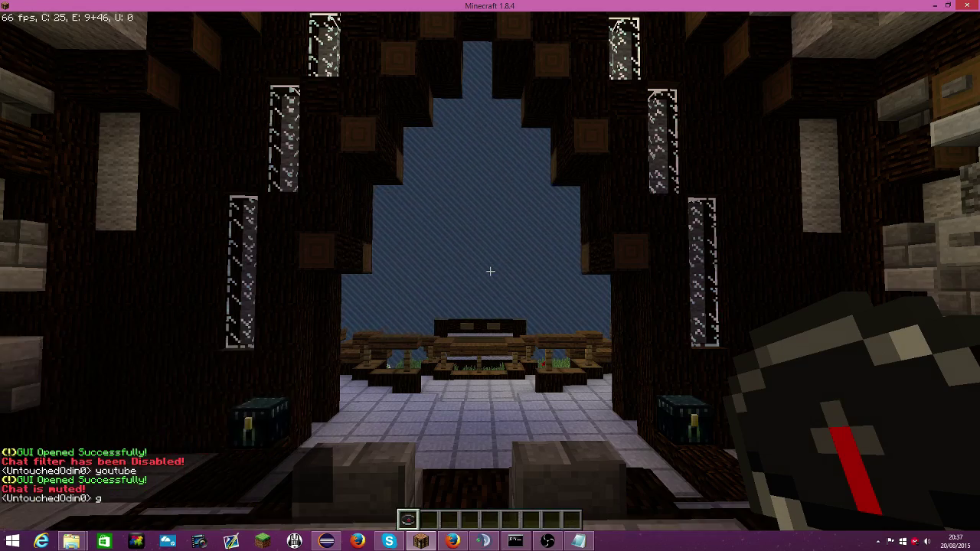
Reopen the Staff GUI with the compass and unmute the chat.
key(w)
right_click(490, 271)
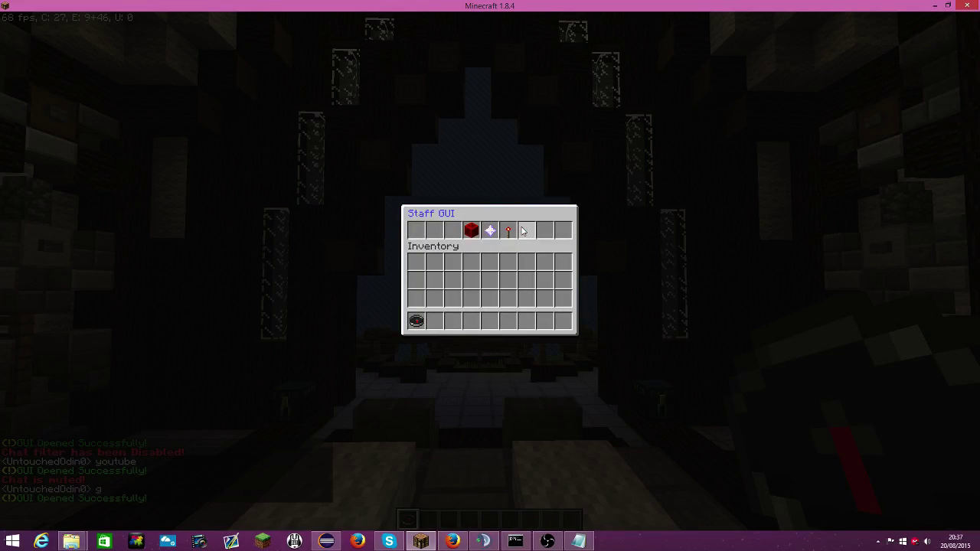
click(523, 231)
key(t)
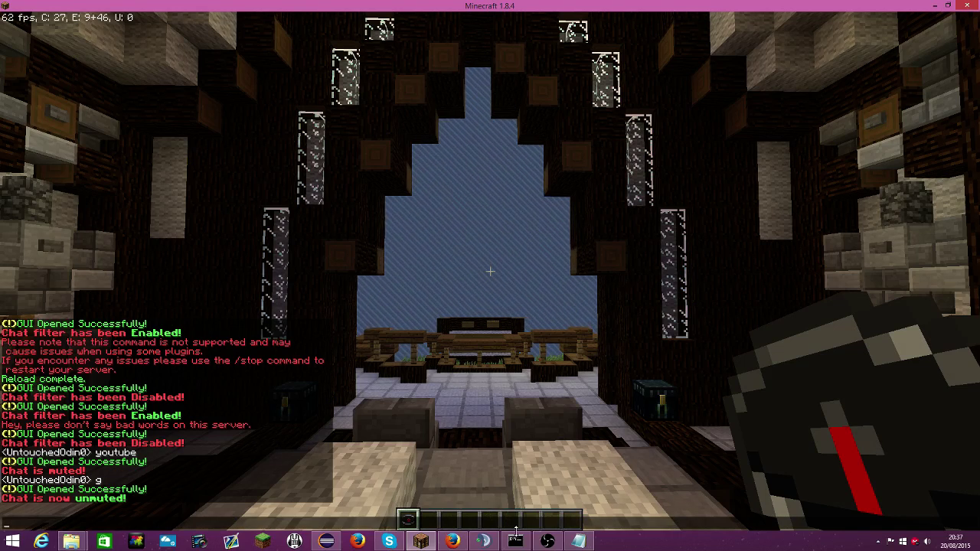
click(326, 541)
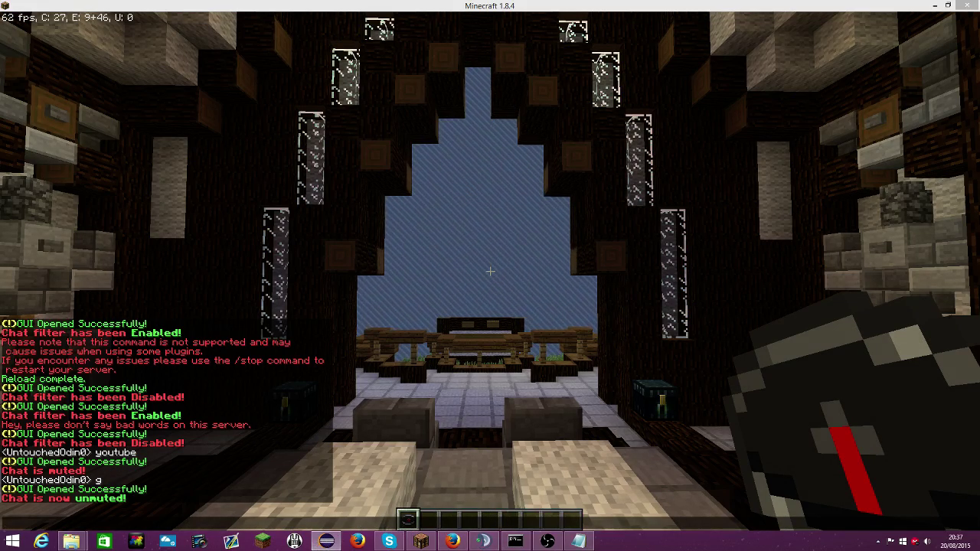
click(196, 288)
Mute the chat once more from the Staff GUI and check the message history in the chat.
right_click(490, 276)
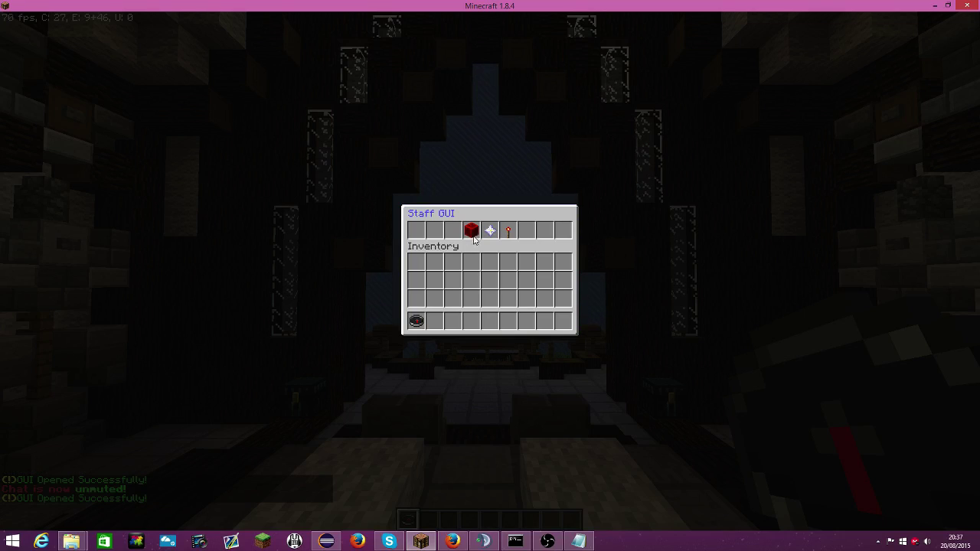
click(505, 235)
right_click(490, 276)
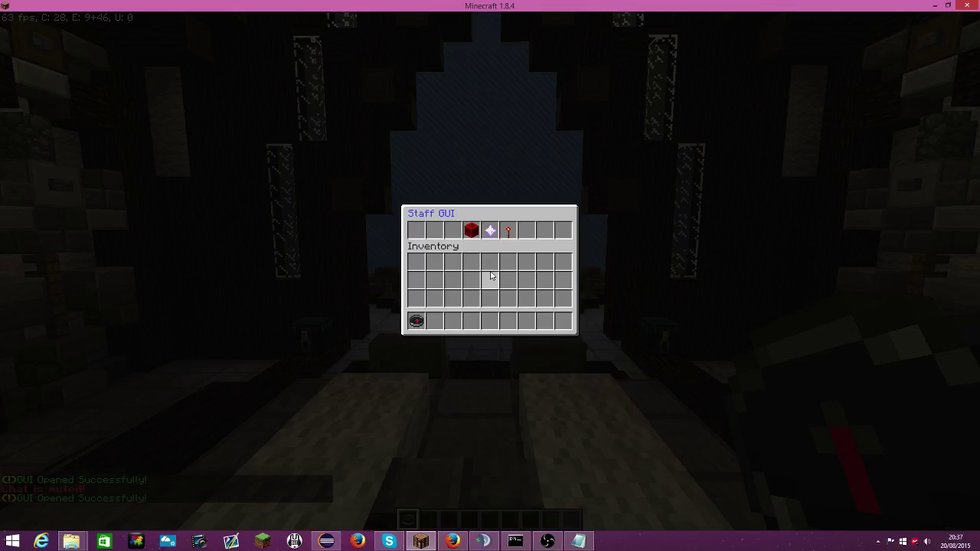
key(Escape)
key(t)
scroll(228, 434, up, 3)
key(Escape)
Clear the chat from the Staff GUI and open the chat to show the cleared history.
right_click(490, 276)
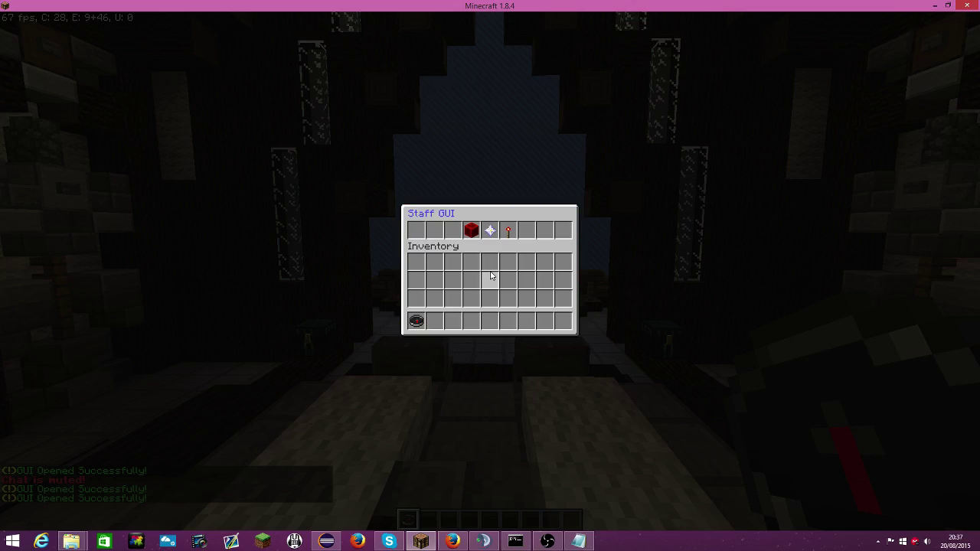
click(477, 241)
key(Escape)
key(Escape)
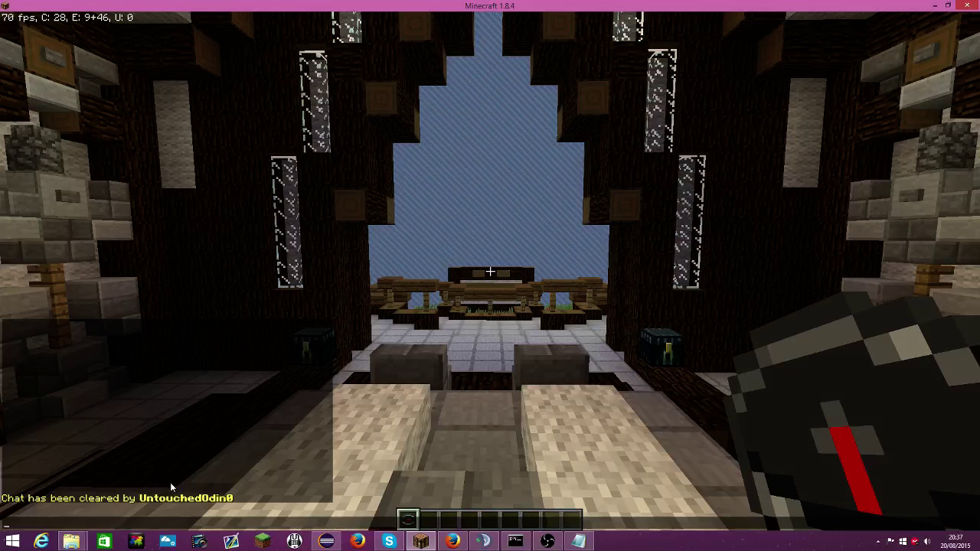
key(w)
key(t)
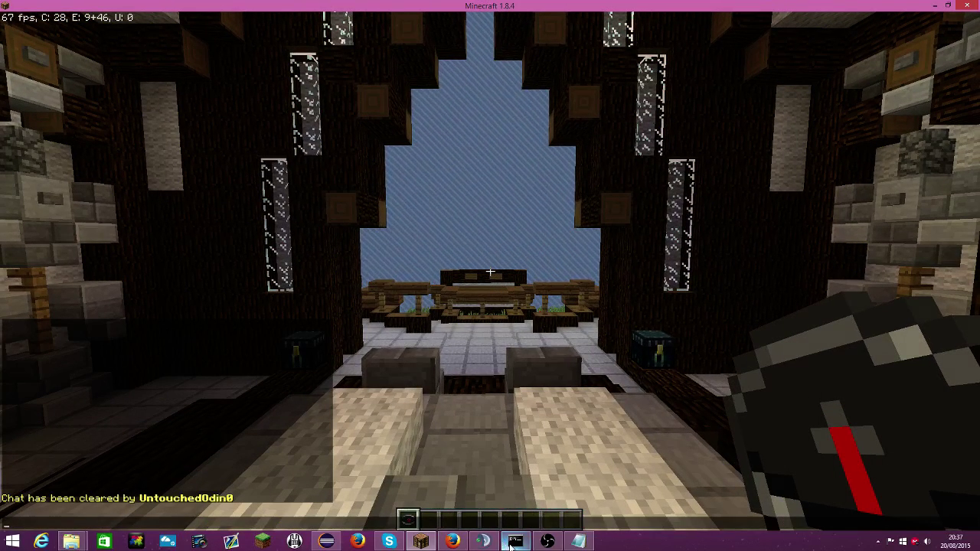